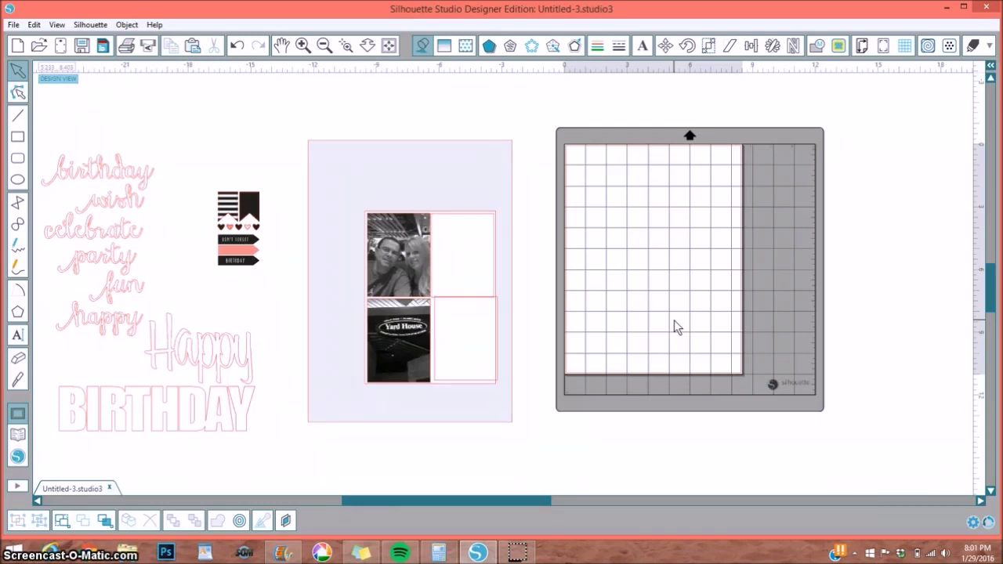
Undo the accidental nudge, shift the page and photos left, and lower the bottom empty frame slightly
{"action": "left_click", "coordinate": [655, 278]}
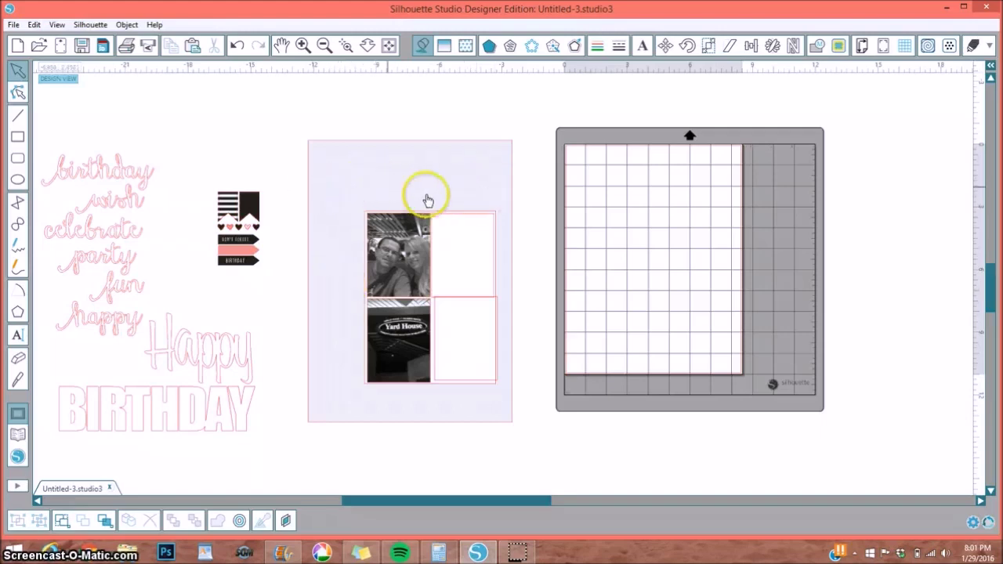
{"action": "left_click_drag", "start_coordinate": [365, 172], "coordinate": [369, 163]}
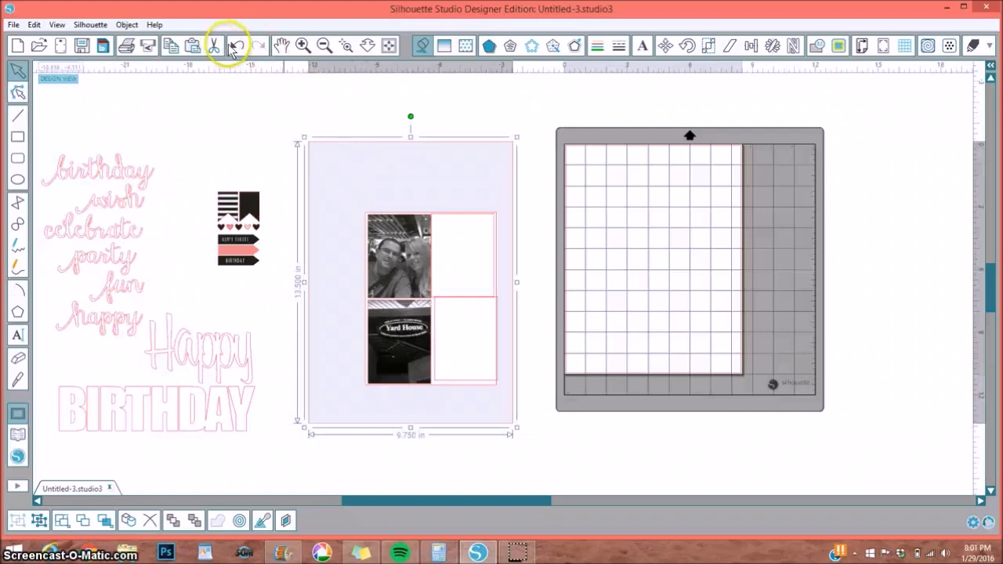
{"action": "left_click", "coordinate": [236, 47]}
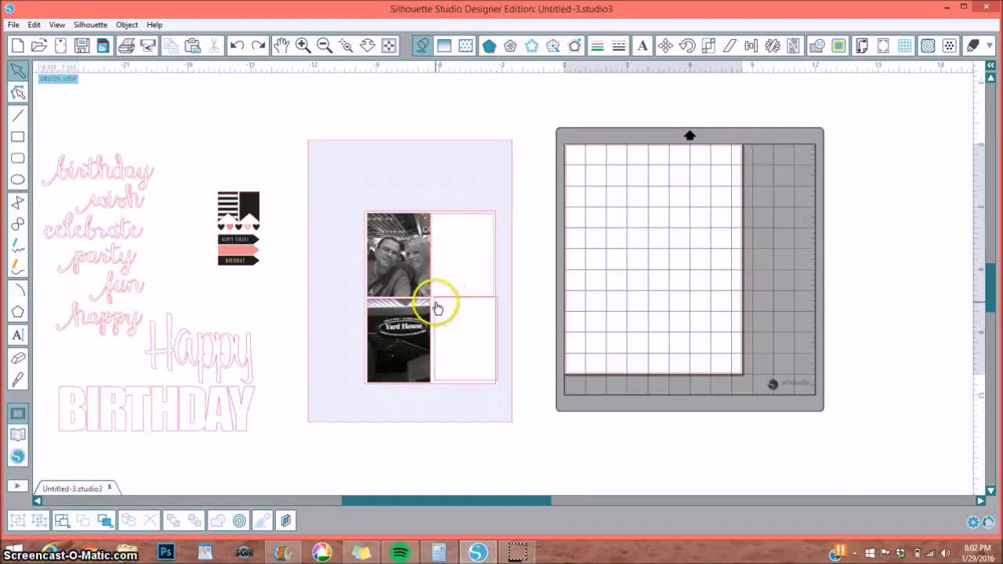
{"action": "left_click_drag", "start_coordinate": [436, 304], "coordinate": [438, 303]}
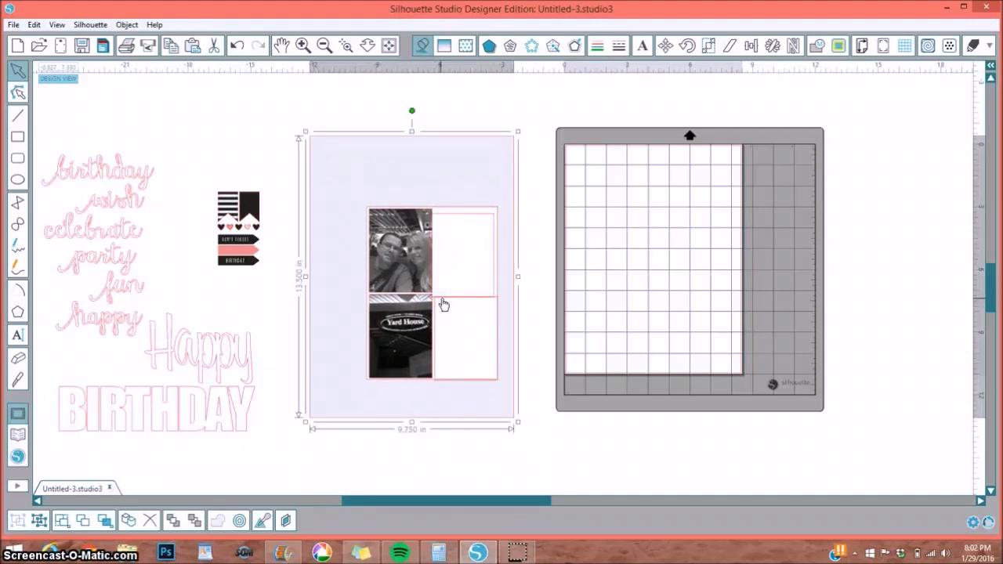
{"action": "left_click_drag", "start_coordinate": [332, 300], "coordinate": [274, 292]}
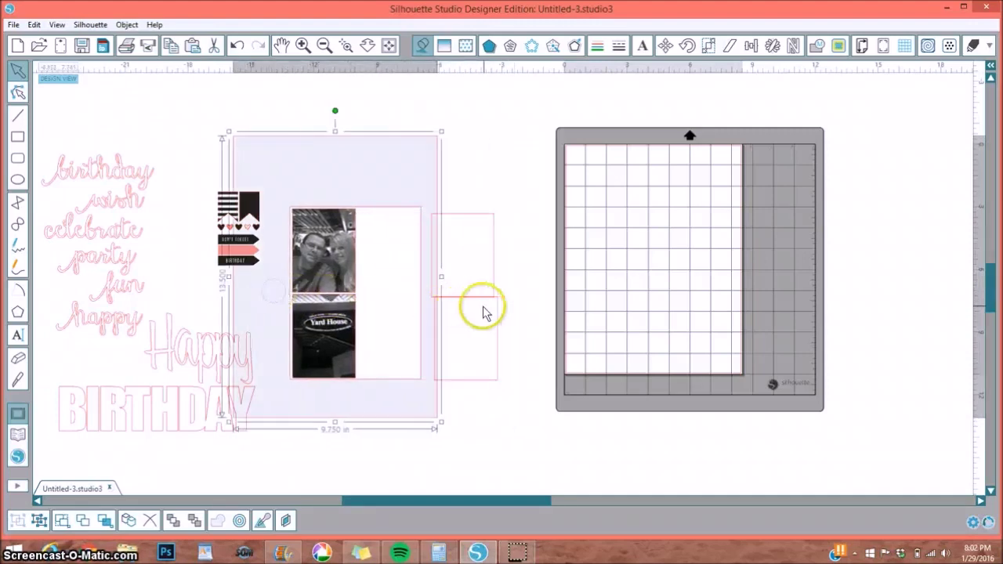
{"action": "left_click_drag", "start_coordinate": [497, 306], "coordinate": [497, 317]}
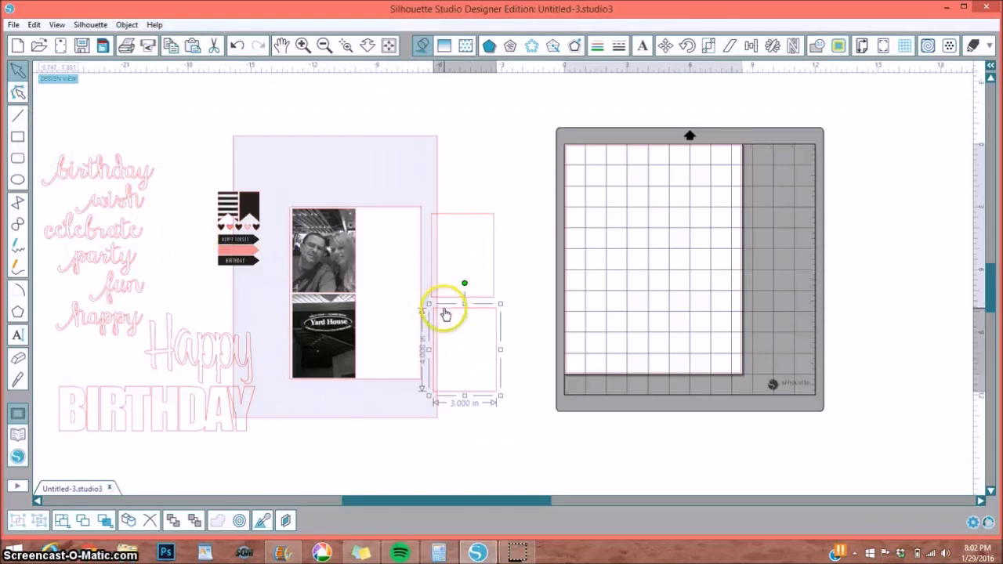
Merge the birthday photo 2016-01-09 14.25.42 from Pictures onto the canvas
{"action": "left_click", "coordinate": [14, 26]}
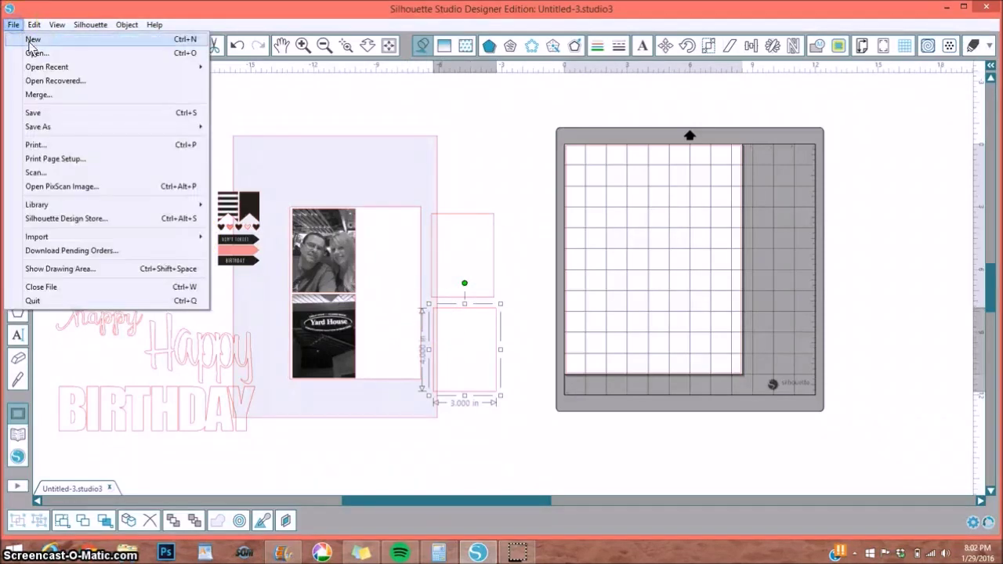
{"action": "left_click", "coordinate": [35, 95]}
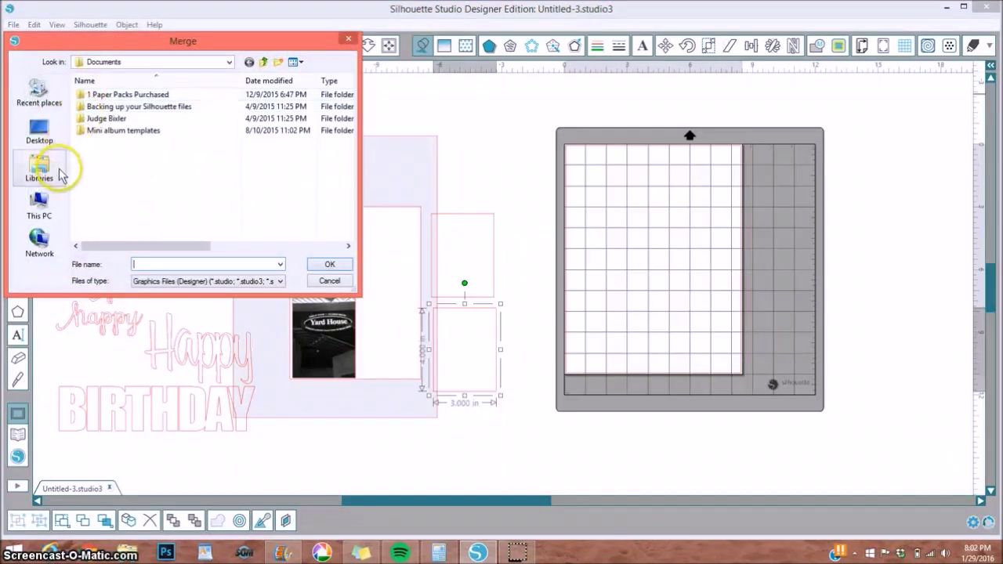
{"action": "left_click", "coordinate": [41, 168]}
{"action": "double_click", "coordinate": [116, 125]}
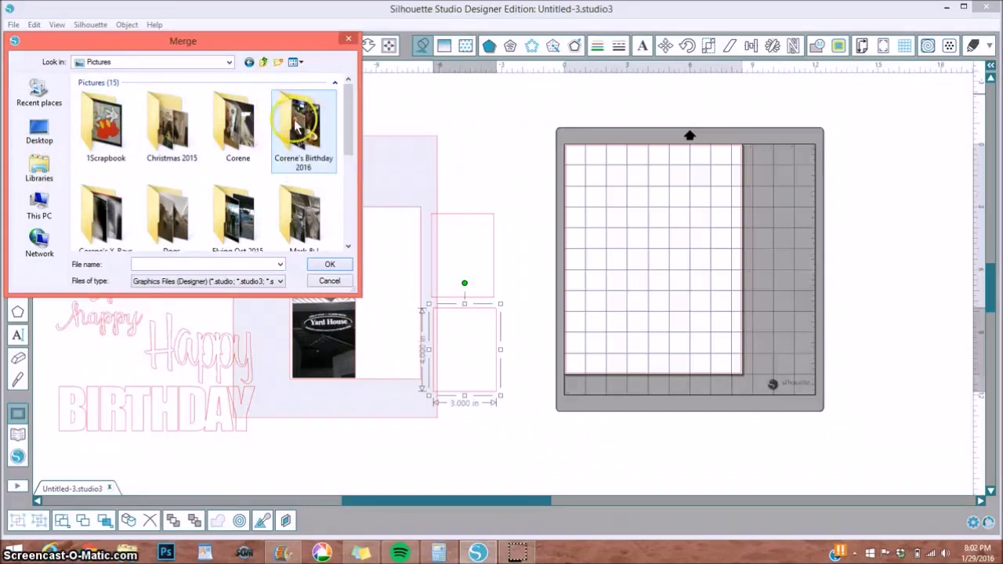
{"action": "double_click", "coordinate": [297, 125]}
{"action": "double_click", "coordinate": [169, 122]}
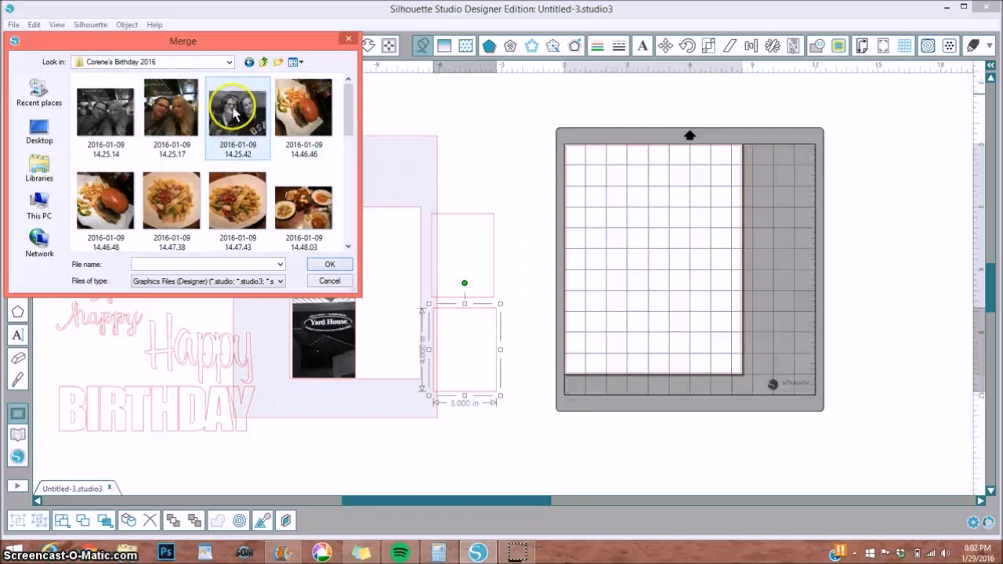
{"action": "left_click", "coordinate": [246, 130]}
{"action": "left_click_drag", "start_coordinate": [246, 130], "coordinate": [453, 336]}
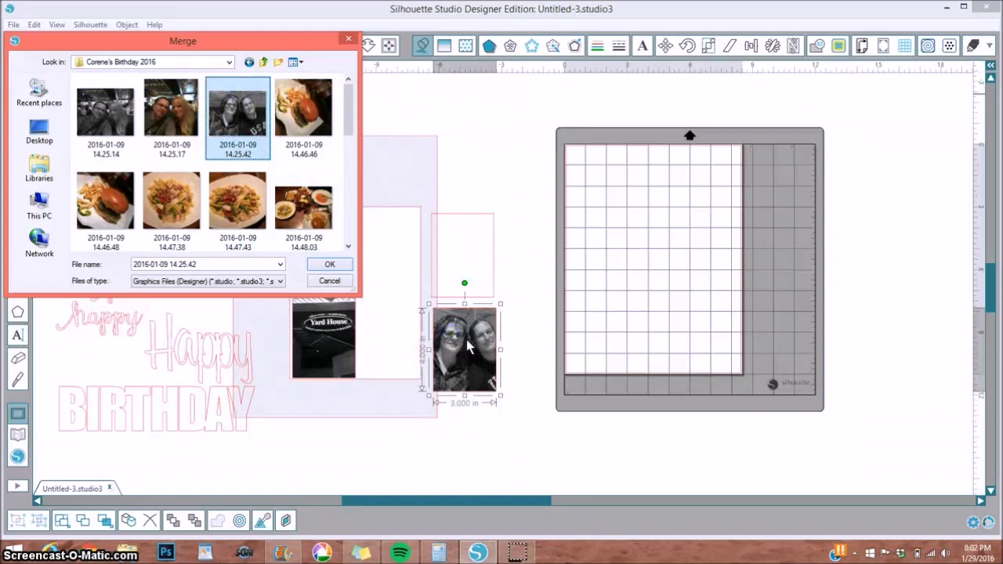
Set the new photo beside the Yard House photo, nudge the banner tags, and shift the empty rectangle right
{"action": "left_click", "coordinate": [470, 349]}
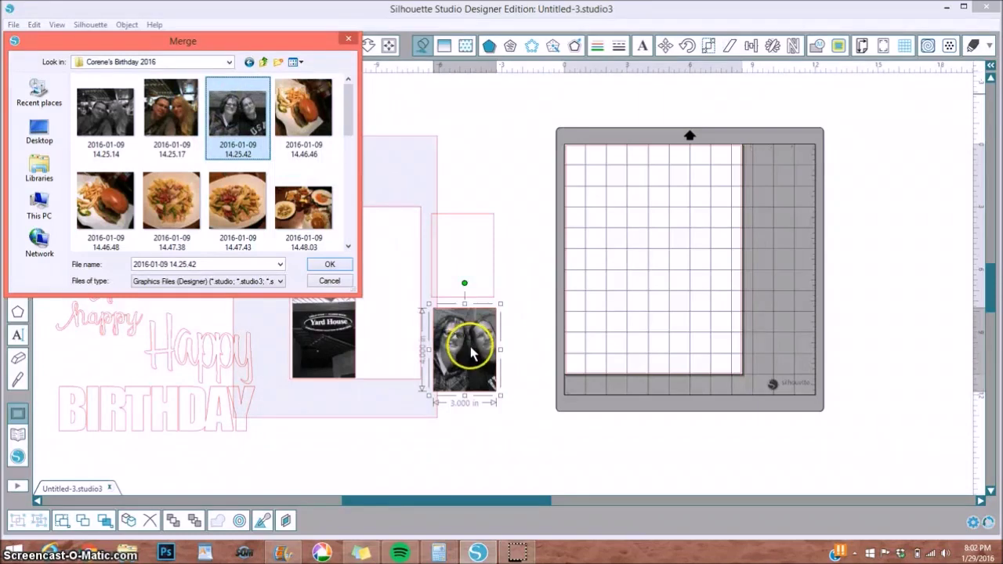
{"action": "left_click", "coordinate": [329, 280]}
{"action": "left_click_drag", "start_coordinate": [470, 349], "coordinate": [397, 335]}
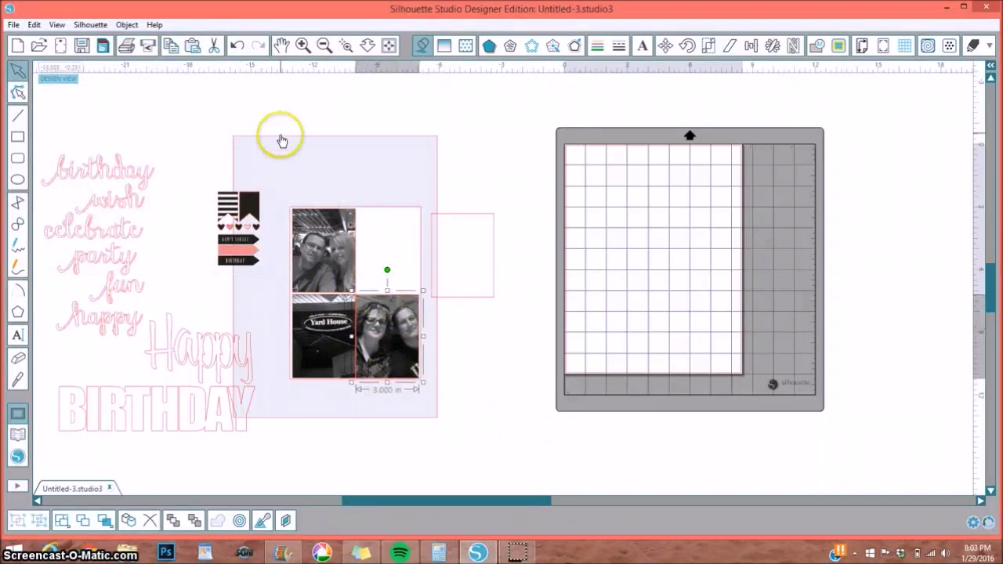
{"action": "left_click_drag", "start_coordinate": [225, 206], "coordinate": [192, 195]}
{"action": "left_click", "coordinate": [292, 157]}
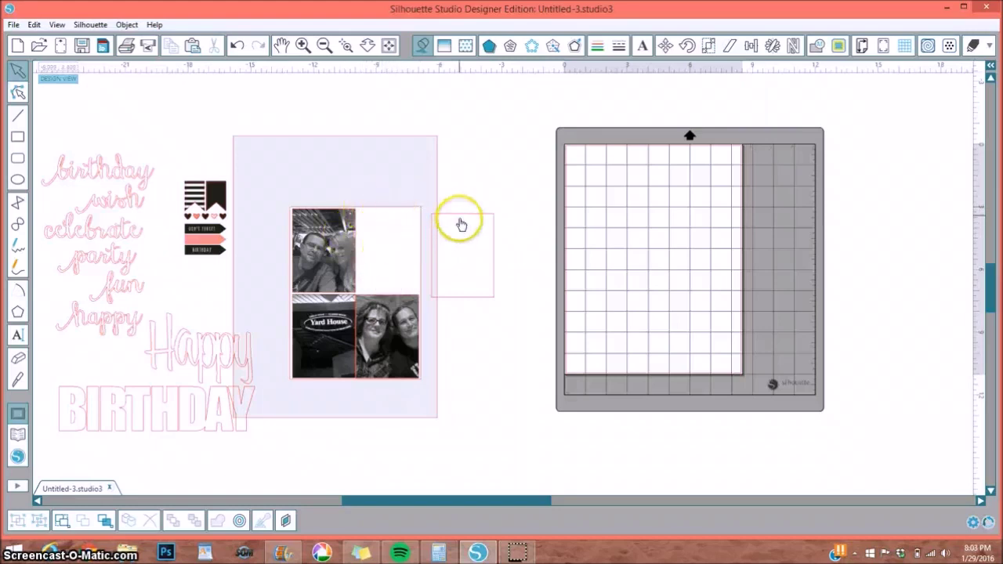
{"action": "left_click_drag", "start_coordinate": [459, 218], "coordinate": [477, 213]}
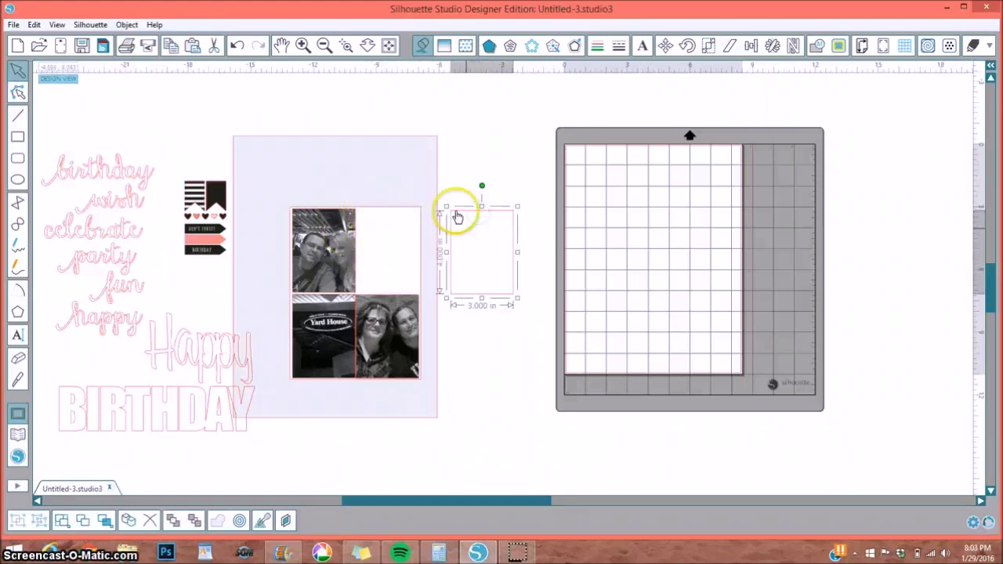
Fill the empty rectangle with the black-and-white stripe pattern
{"action": "left_click", "coordinate": [465, 47]}
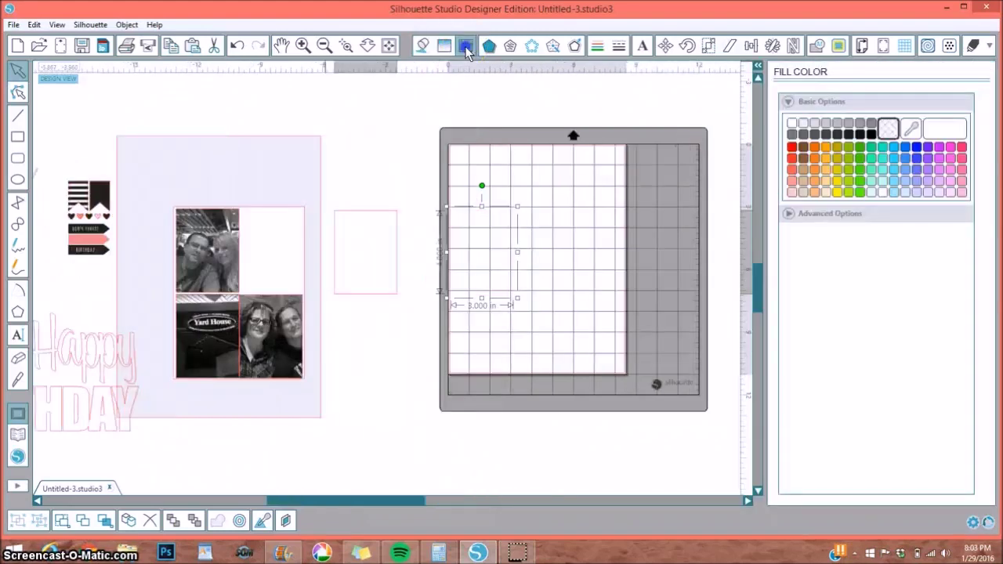
{"action": "left_click", "coordinate": [466, 47]}
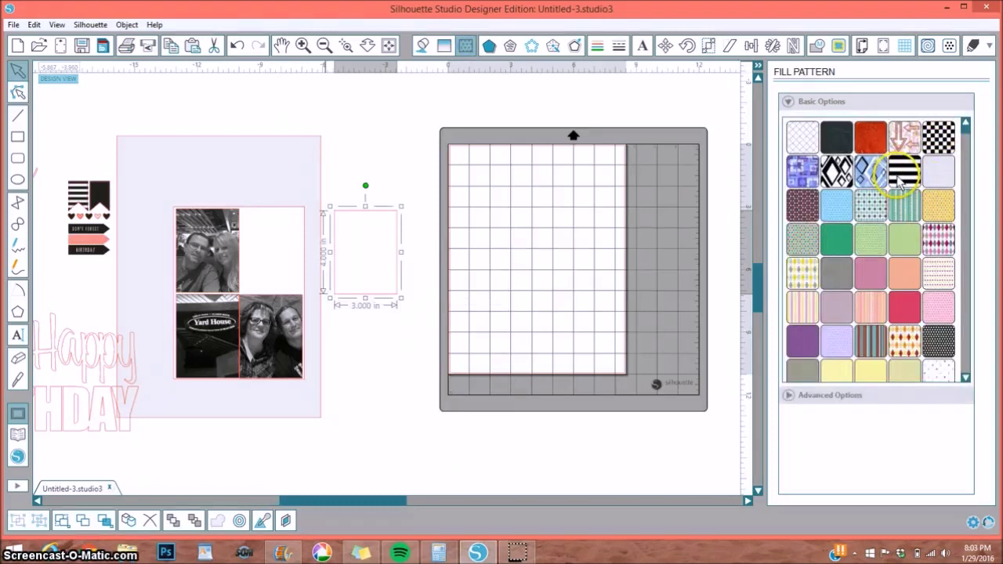
{"action": "left_click", "coordinate": [902, 172]}
{"action": "left_click", "coordinate": [369, 227]}
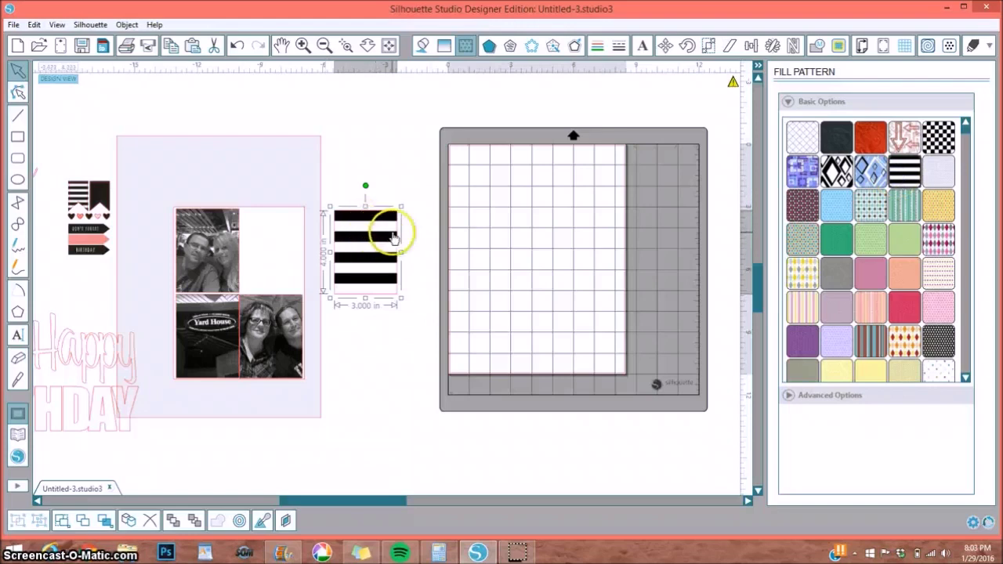
Set the stripe pattern scale to 75% in Advanced Options
{"action": "left_click", "coordinate": [789, 399]}
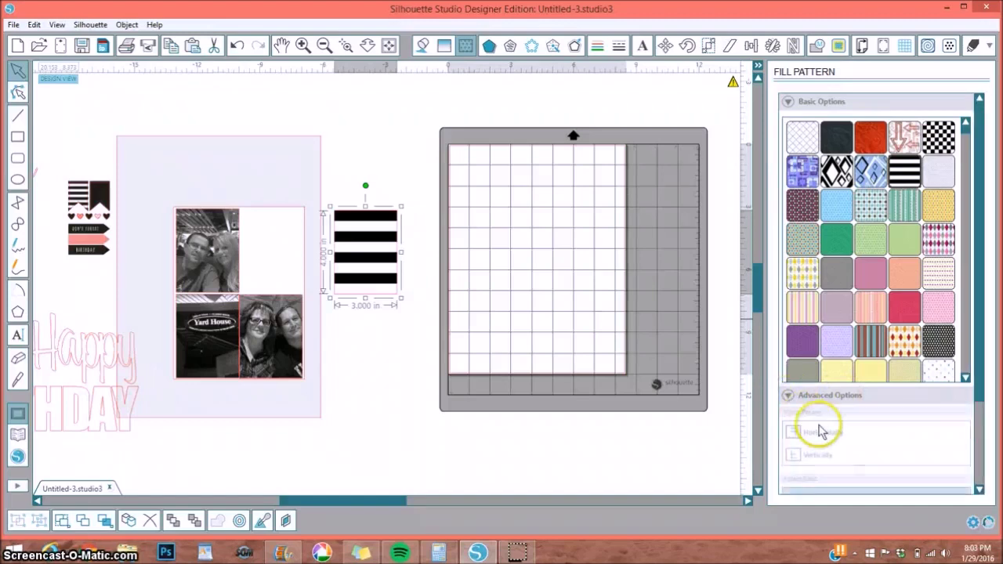
{"action": "scroll", "coordinate": [831, 427], "scroll_direction": "down", "scroll_amount": 3}
{"action": "scroll", "coordinate": [831, 450], "scroll_direction": "down", "scroll_amount": 1}
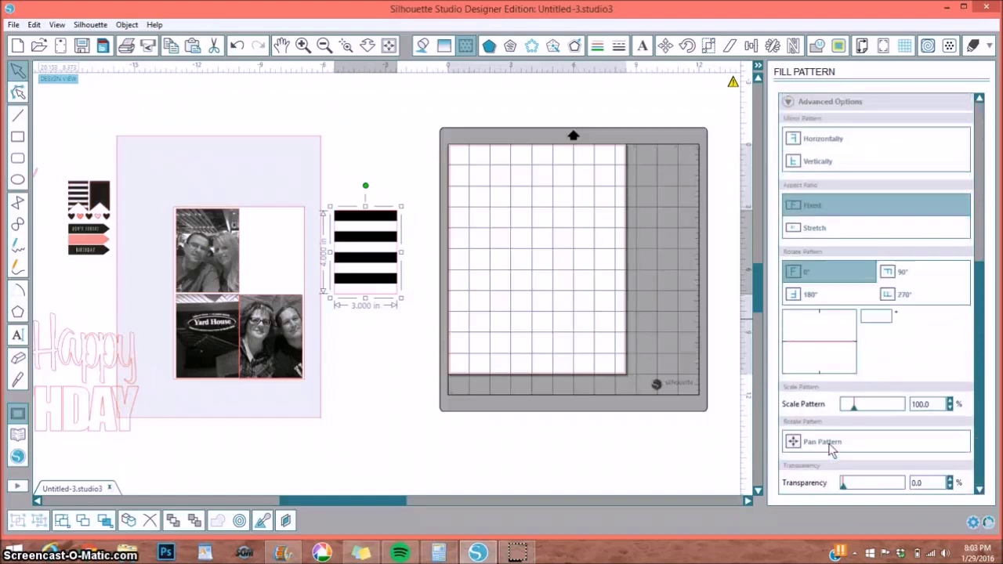
{"action": "left_click", "coordinate": [853, 405]}
{"action": "left_click", "coordinate": [925, 407]}
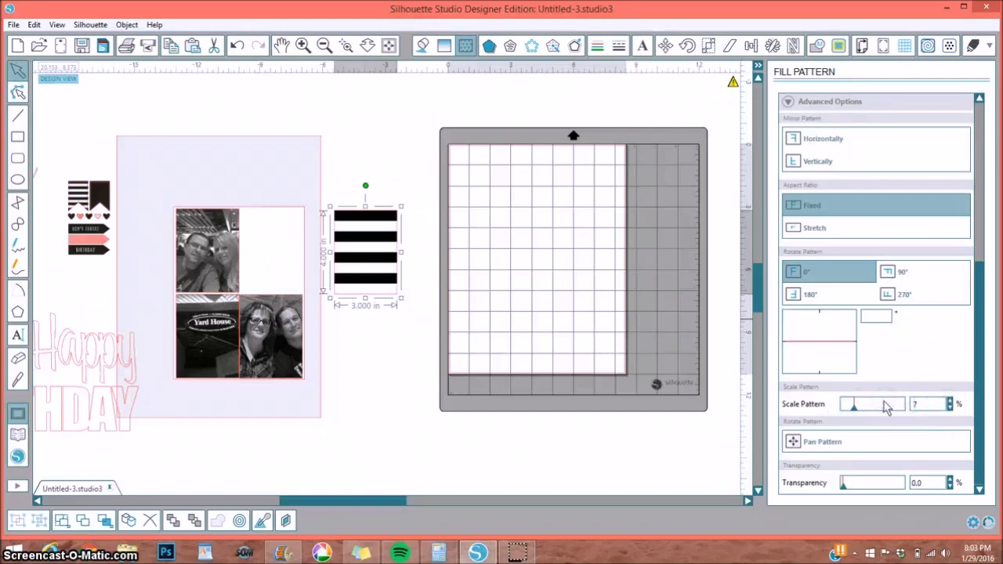
{"action": "type", "text": "75"}
{"action": "key", "text": "Return"}
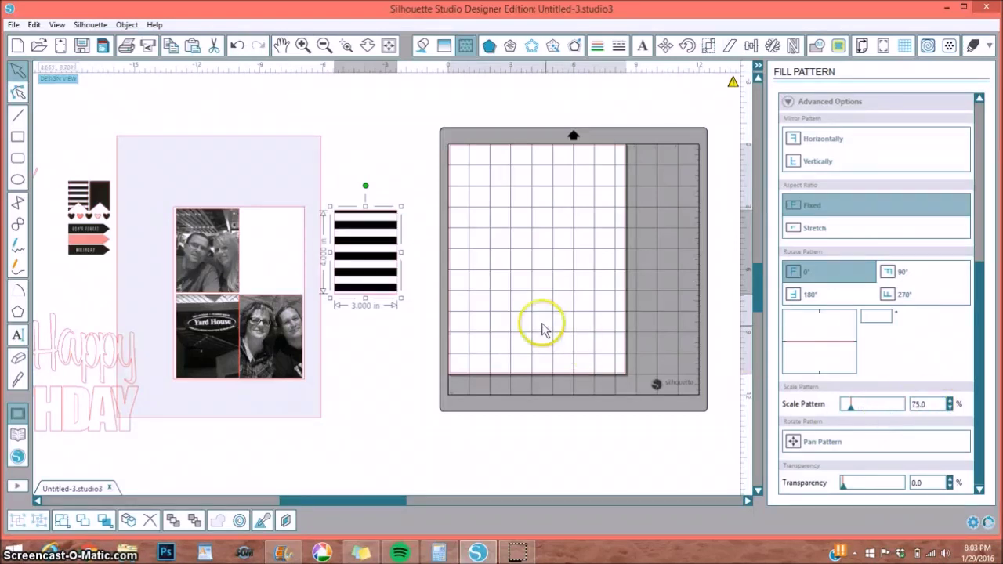
Pan the stripes into position within the rectangle
{"action": "left_click_drag", "start_coordinate": [364, 233], "coordinate": [371, 291]}
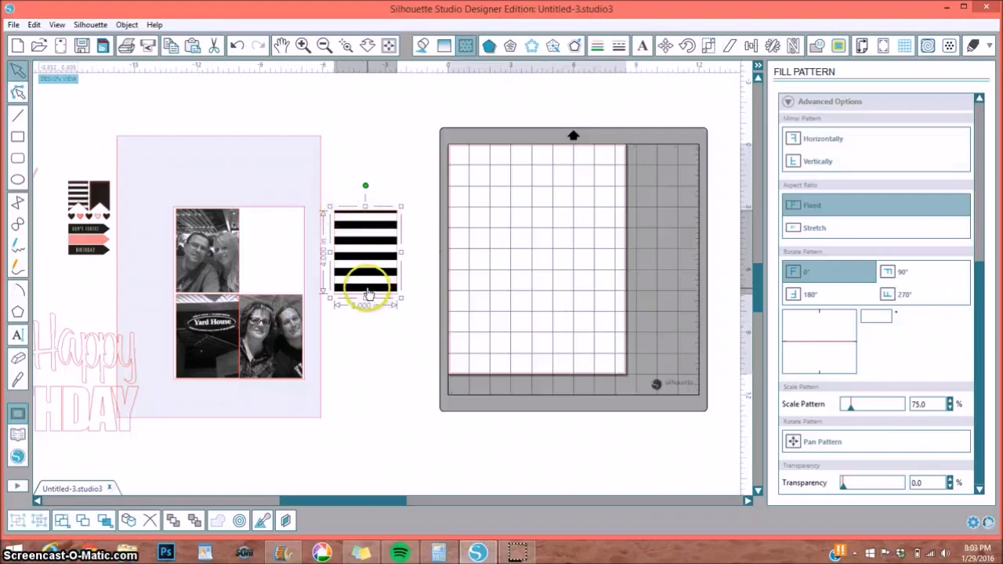
{"action": "left_click", "coordinate": [793, 444]}
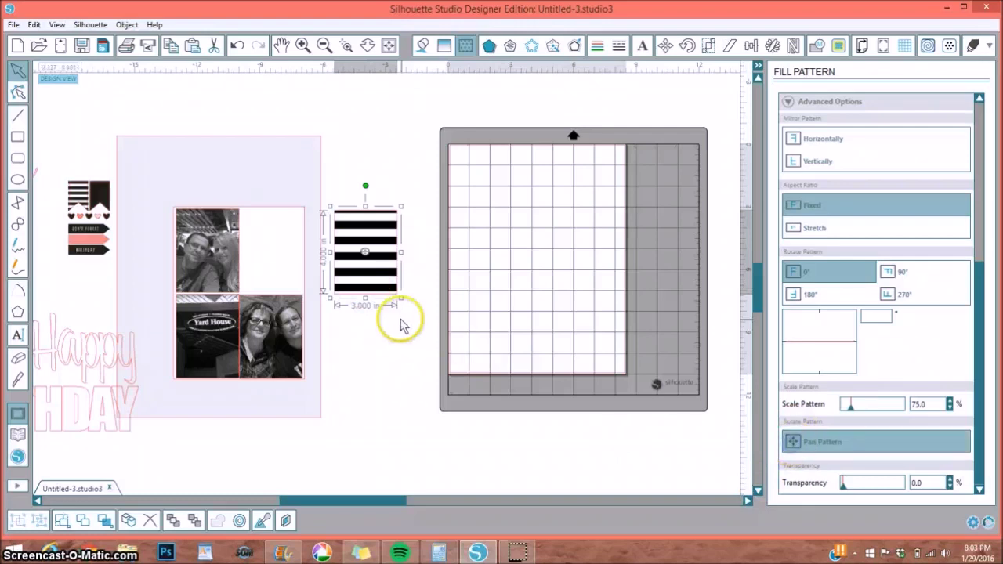
{"action": "left_click_drag", "start_coordinate": [365, 252], "coordinate": [364, 254]}
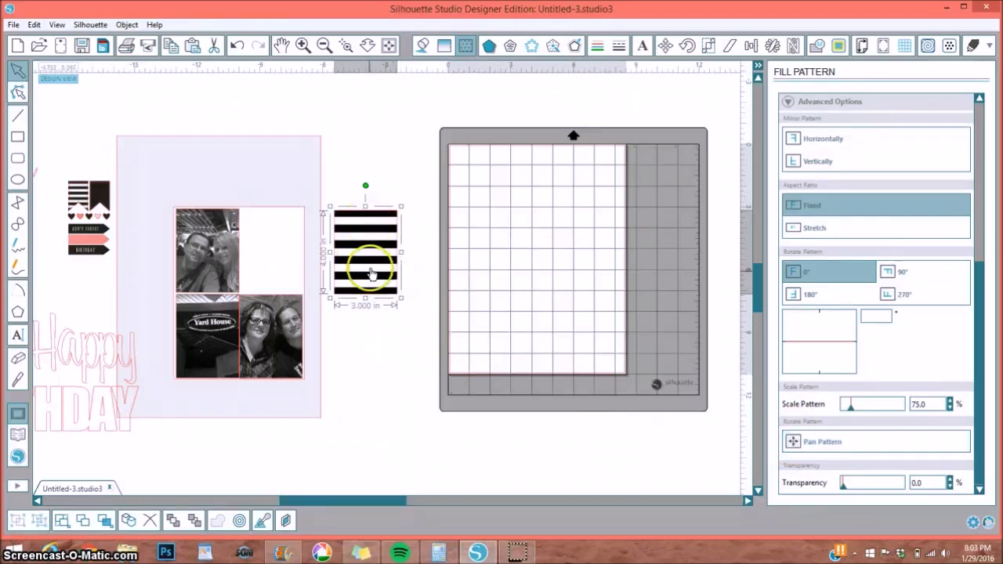
{"action": "left_click", "coordinate": [381, 357]}
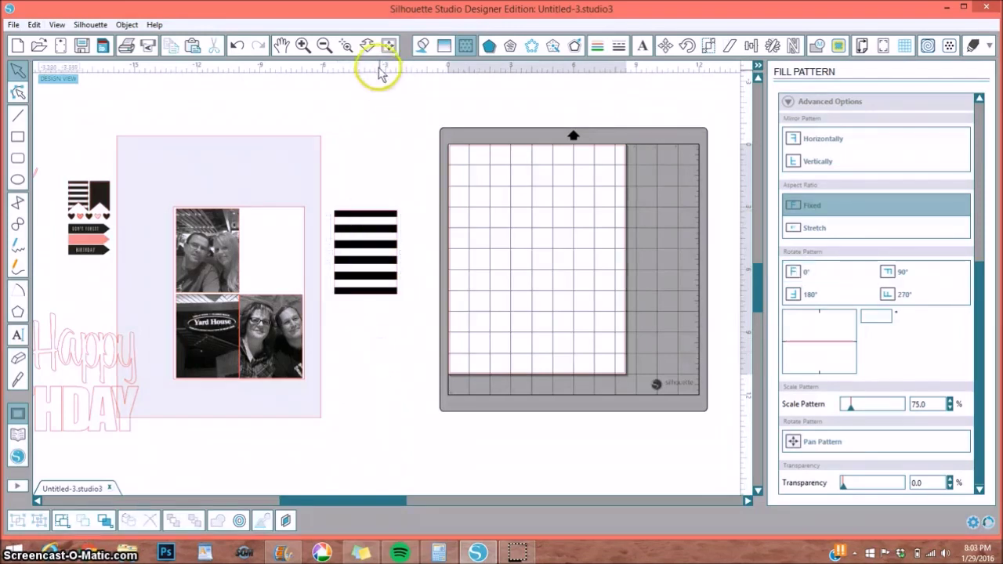
Fill the birthday word-art word list black
{"action": "left_click_drag", "start_coordinate": [338, 502], "coordinate": [297, 498]}
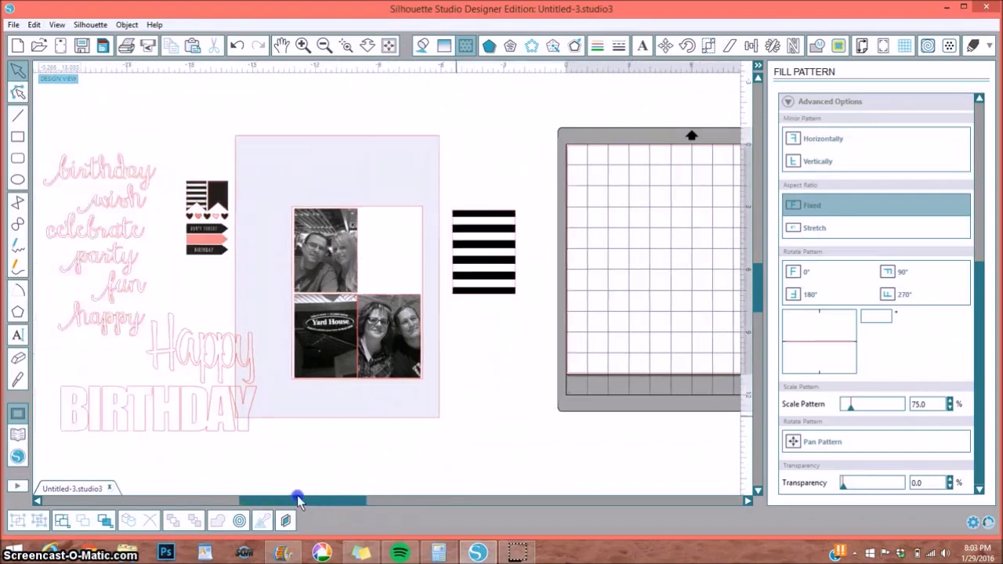
{"action": "left_click", "coordinate": [115, 174]}
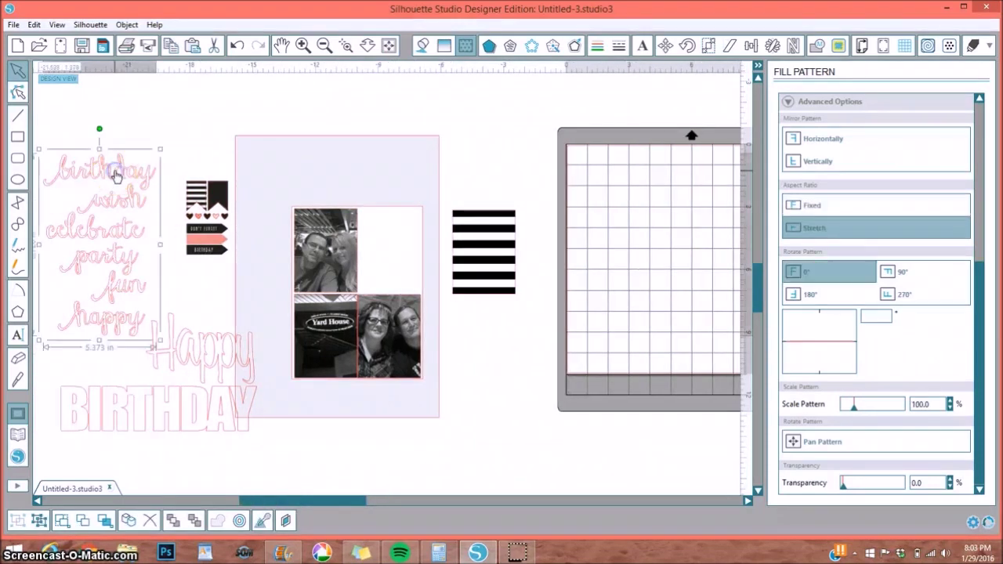
{"action": "left_click", "coordinate": [423, 47]}
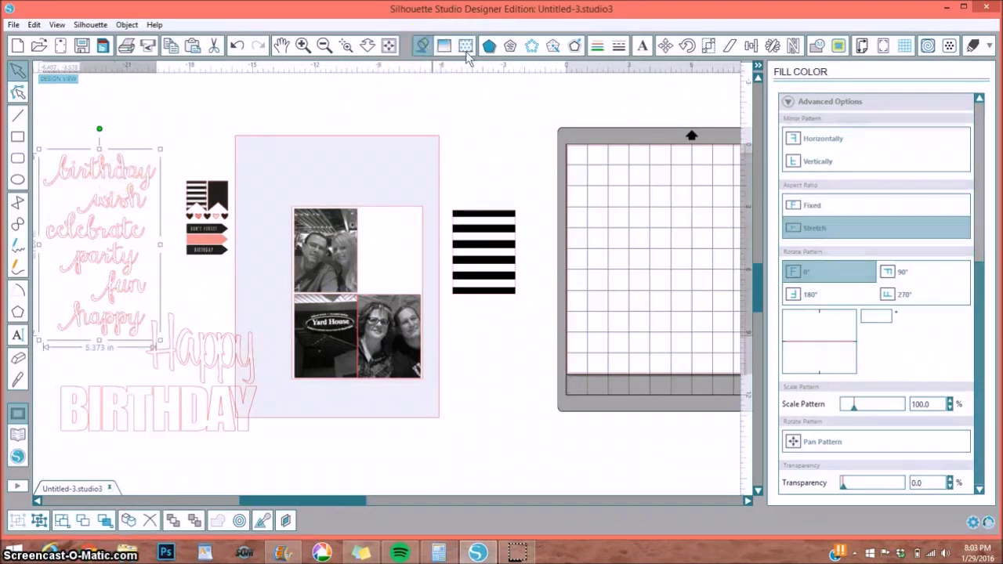
{"action": "left_click", "coordinate": [871, 134]}
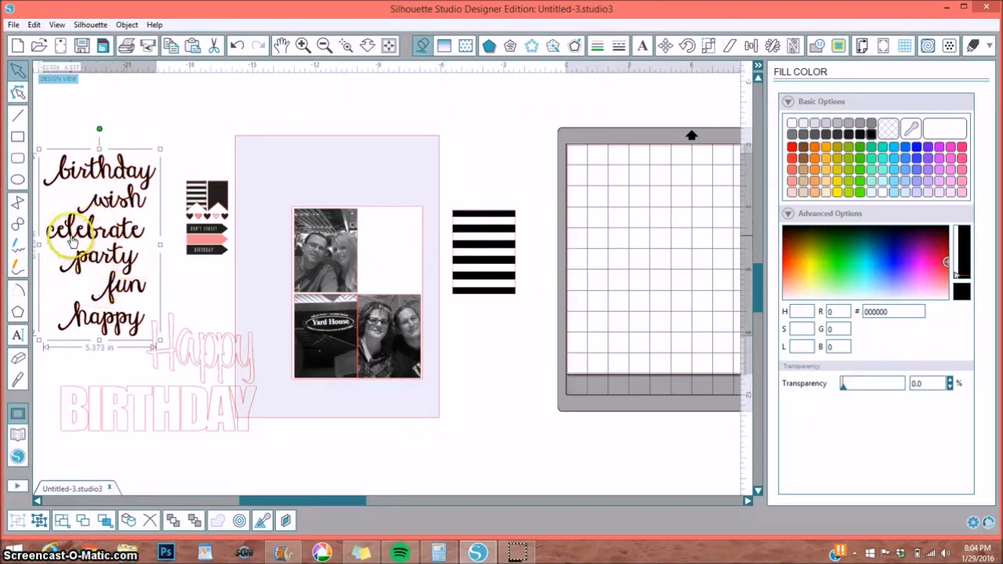
Shrink the word list to about 2.2 in wide and position it on the striped card
{"action": "left_click_drag", "start_coordinate": [147, 229], "coordinate": [470, 230]}
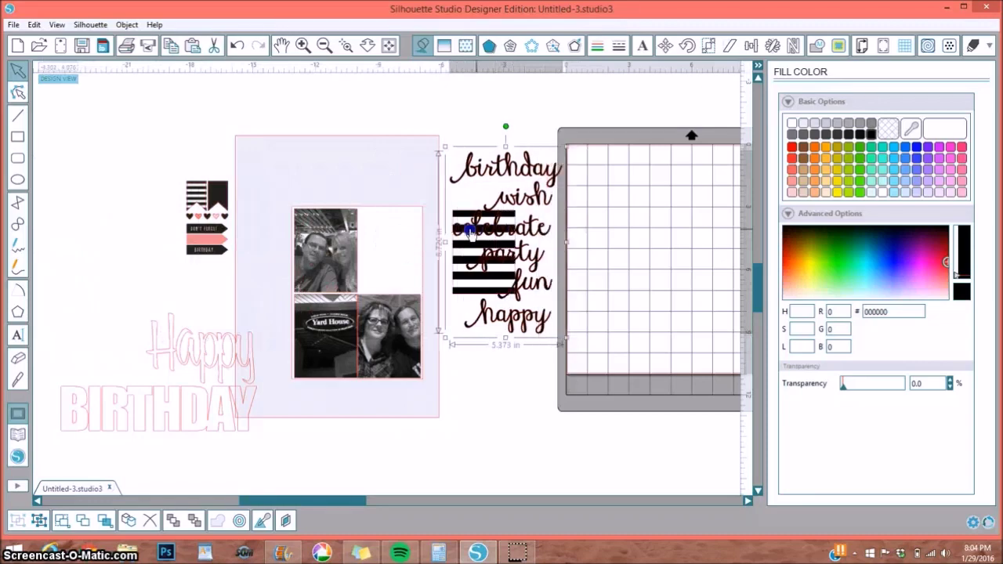
{"action": "left_click", "coordinate": [346, 46]}
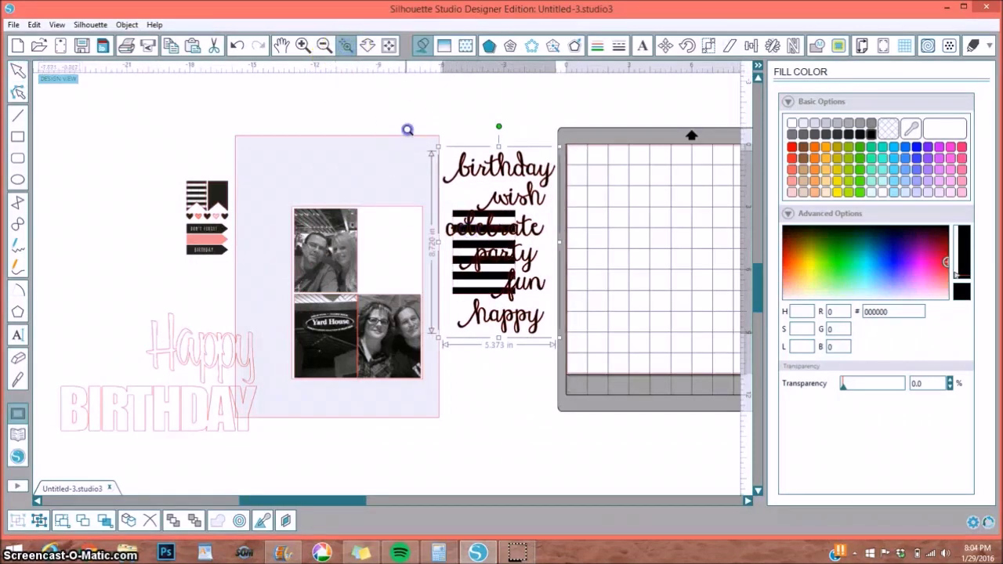
{"action": "left_click_drag", "start_coordinate": [586, 363], "coordinate": [519, 227]}
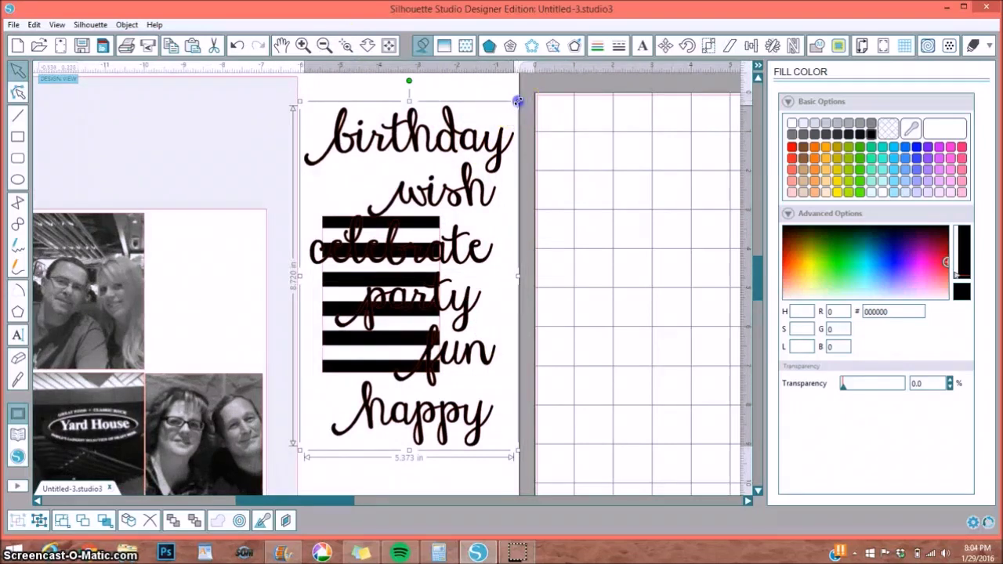
{"action": "left_click_drag", "start_coordinate": [517, 101], "coordinate": [340, 287]}
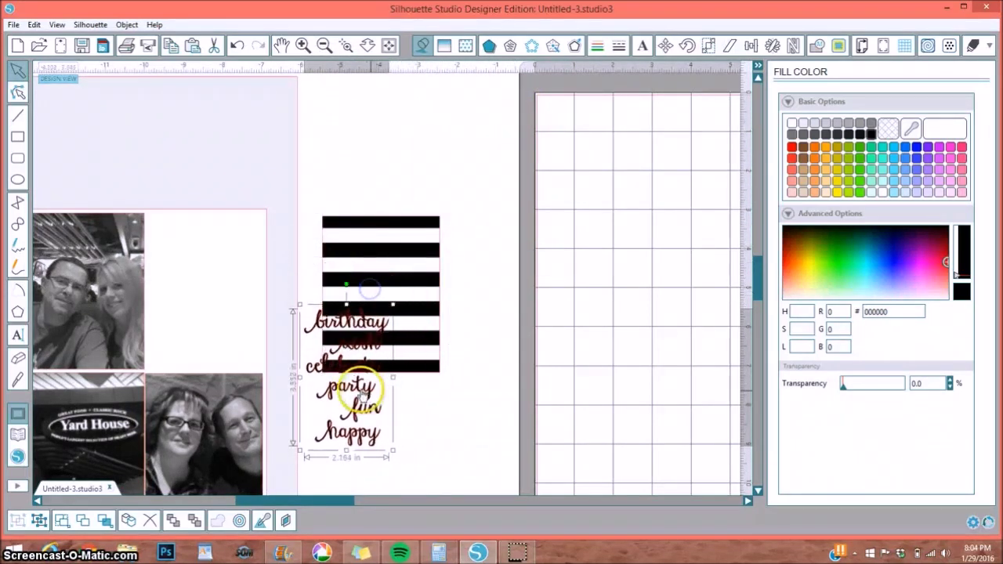
{"action": "left_click_drag", "start_coordinate": [381, 385], "coordinate": [391, 311]}
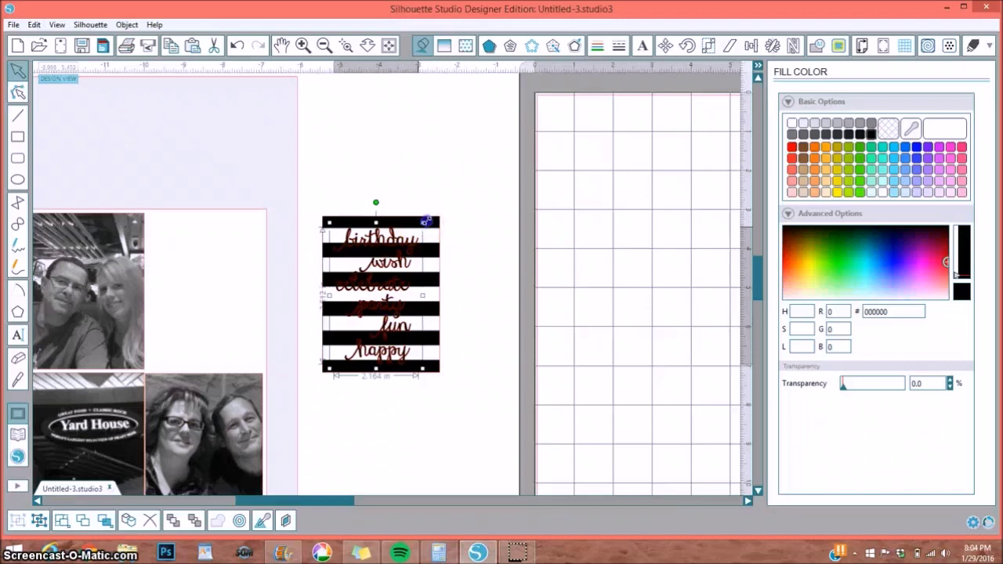
{"action": "left_click_drag", "start_coordinate": [425, 222], "coordinate": [423, 281]}
{"action": "left_click", "coordinate": [396, 236]}
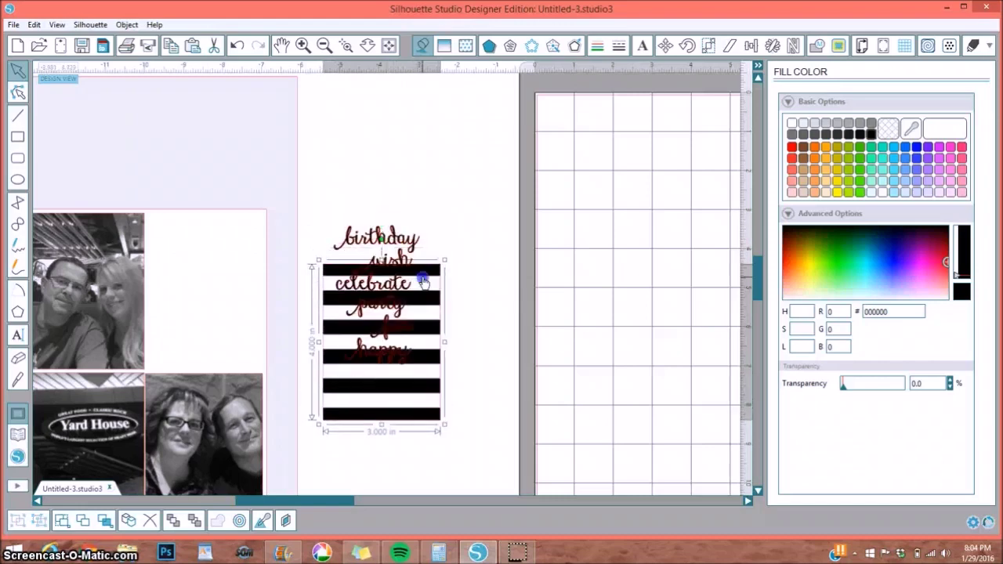
{"action": "left_click_drag", "start_coordinate": [382, 237], "coordinate": [396, 248]}
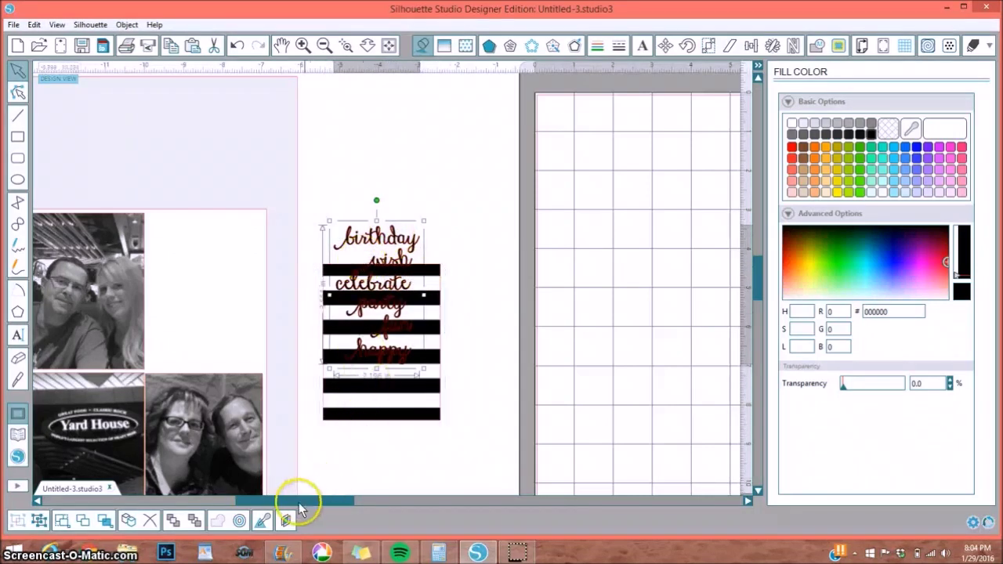
{"action": "left_click_drag", "start_coordinate": [271, 502], "coordinate": [200, 502]}
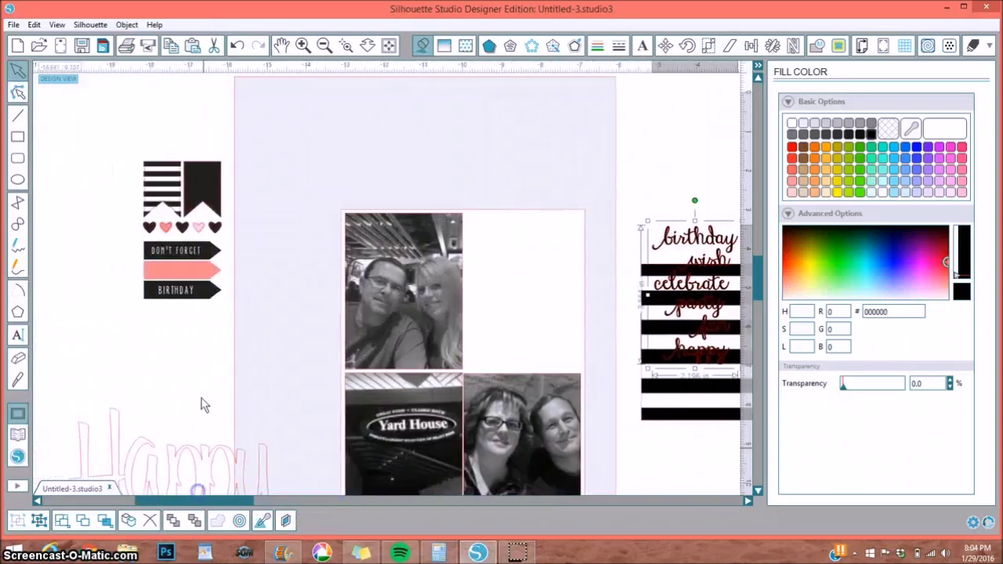
Colour the word list with the arrow label's pink F48C8C, then select it with the striped card
{"action": "left_click", "coordinate": [912, 130]}
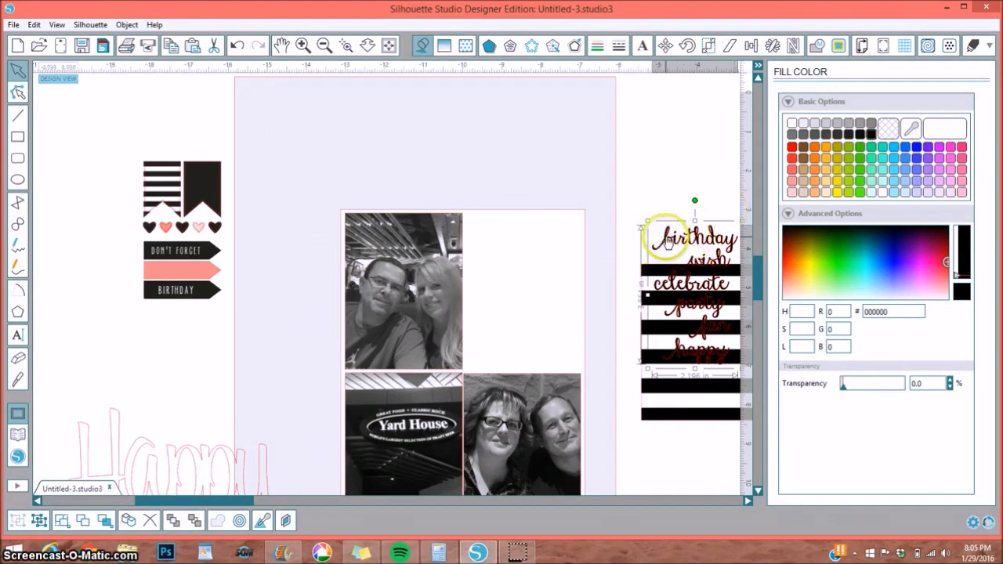
{"action": "left_click", "coordinate": [913, 130]}
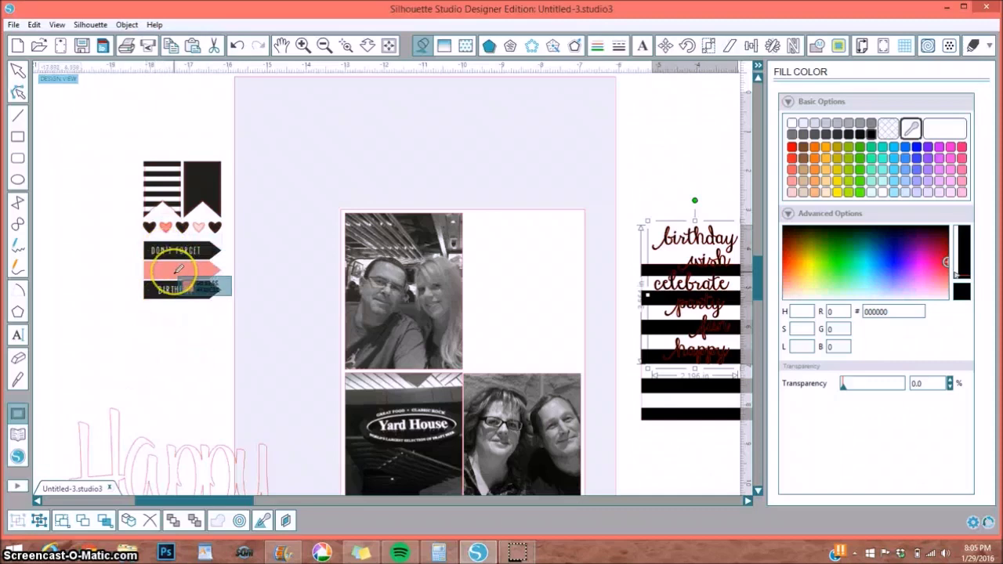
{"action": "left_click", "coordinate": [178, 269]}
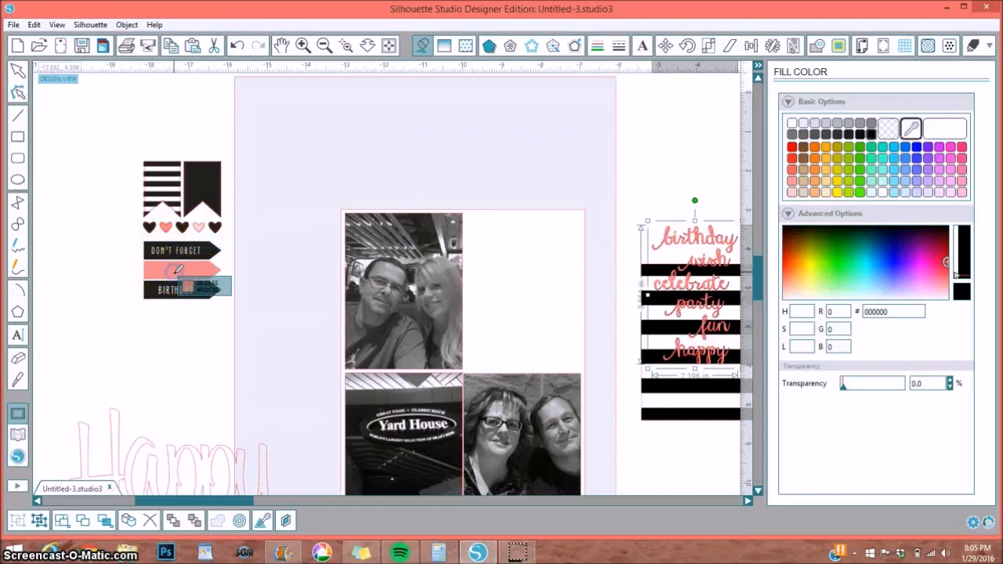
{"action": "left_click", "coordinate": [567, 319]}
{"action": "left_click", "coordinate": [694, 231]}
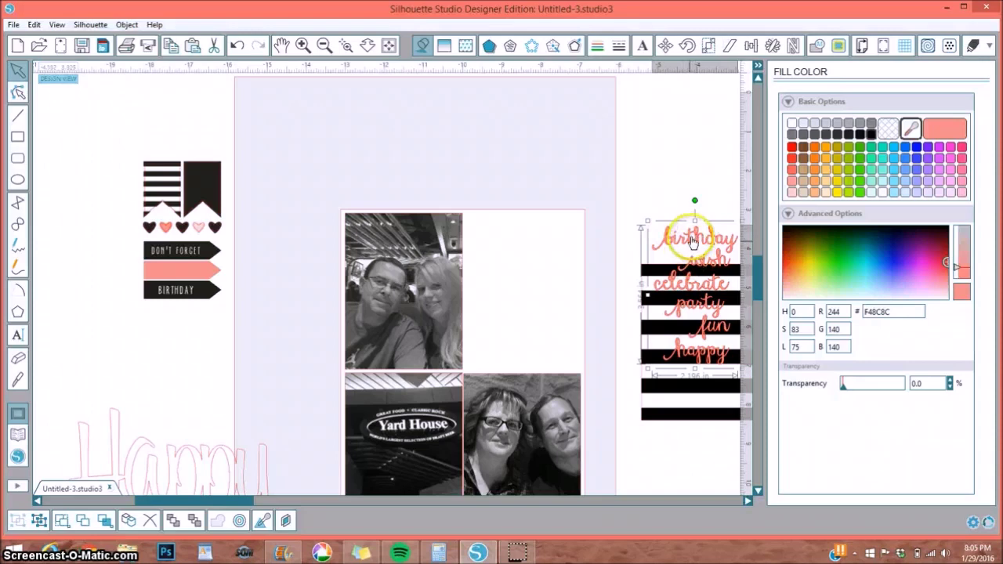
{"action": "left_click_drag", "start_coordinate": [693, 242], "coordinate": [695, 264]}
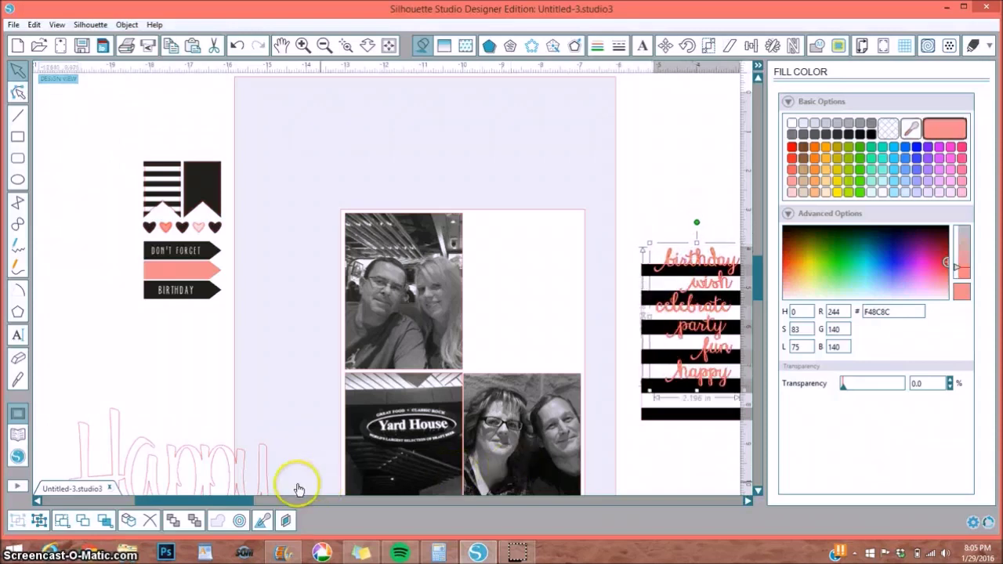
{"action": "left_click_drag", "start_coordinate": [253, 504], "coordinate": [284, 506]}
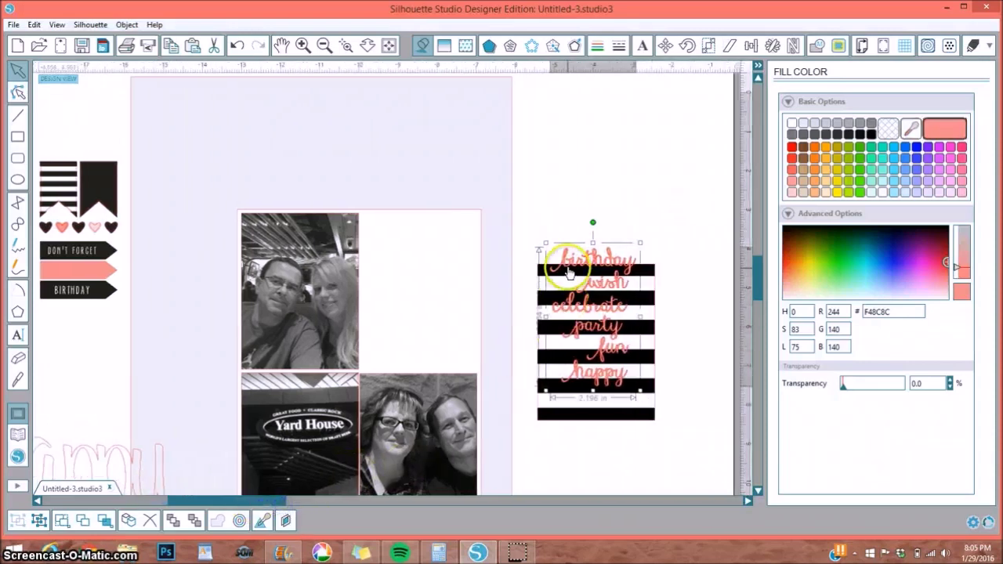
{"action": "left_click", "coordinate": [619, 302], "text": "shift"}
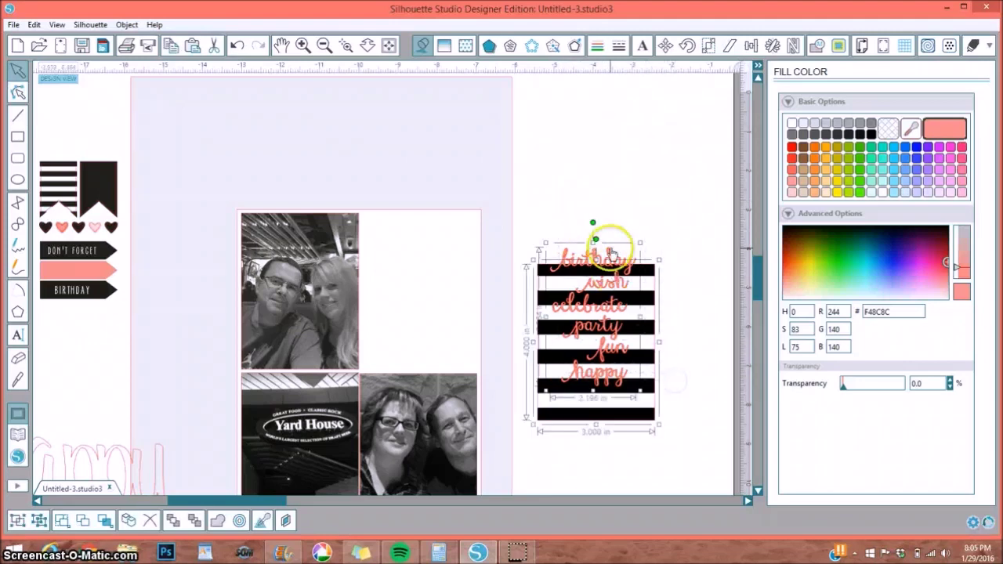
Centre-align and group the pink words with the striped card, then drag it into the top-right panel
{"action": "left_click", "coordinate": [753, 47]}
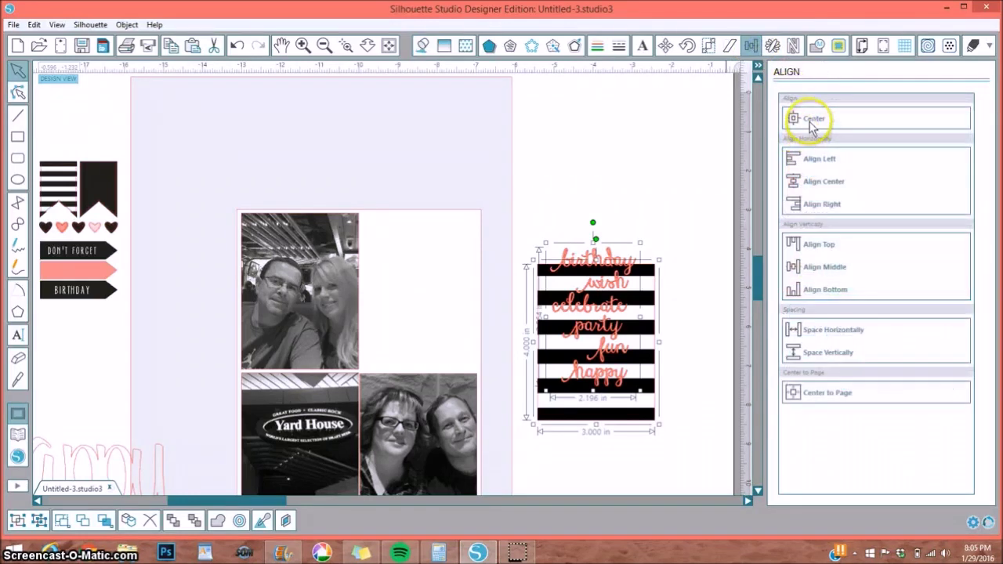
{"action": "left_click", "coordinate": [812, 119]}
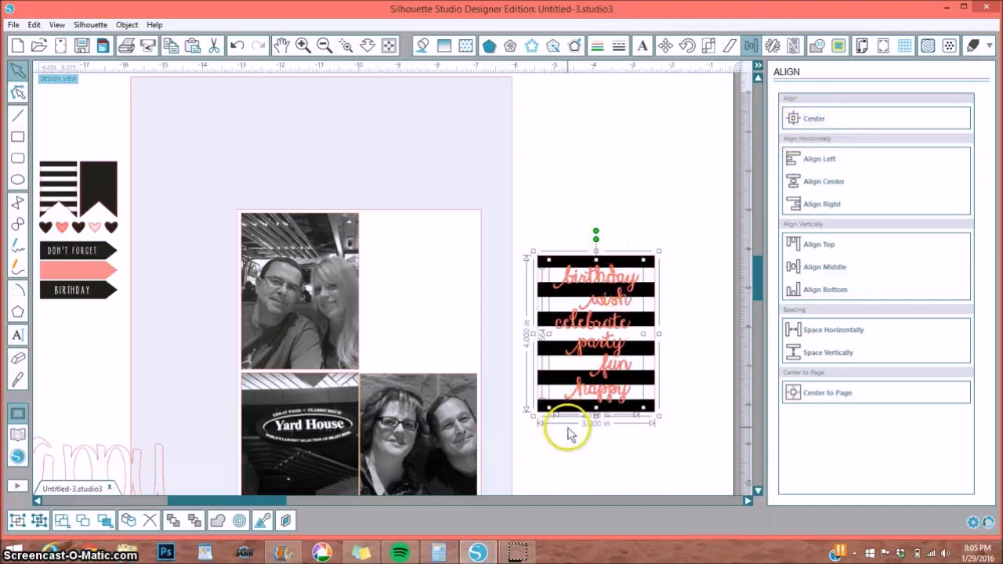
{"action": "left_click", "coordinate": [18, 522]}
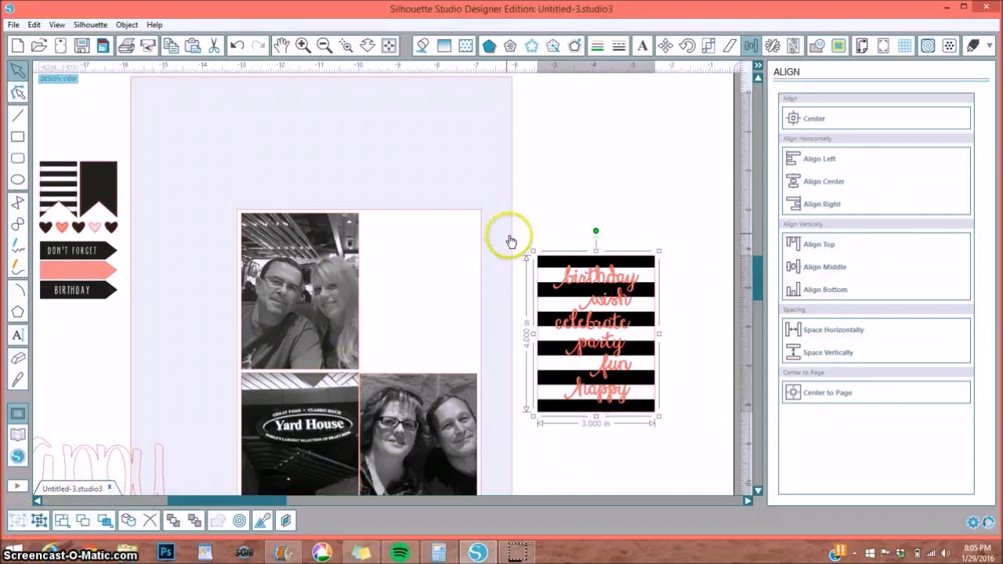
{"action": "right_click", "coordinate": [605, 280]}
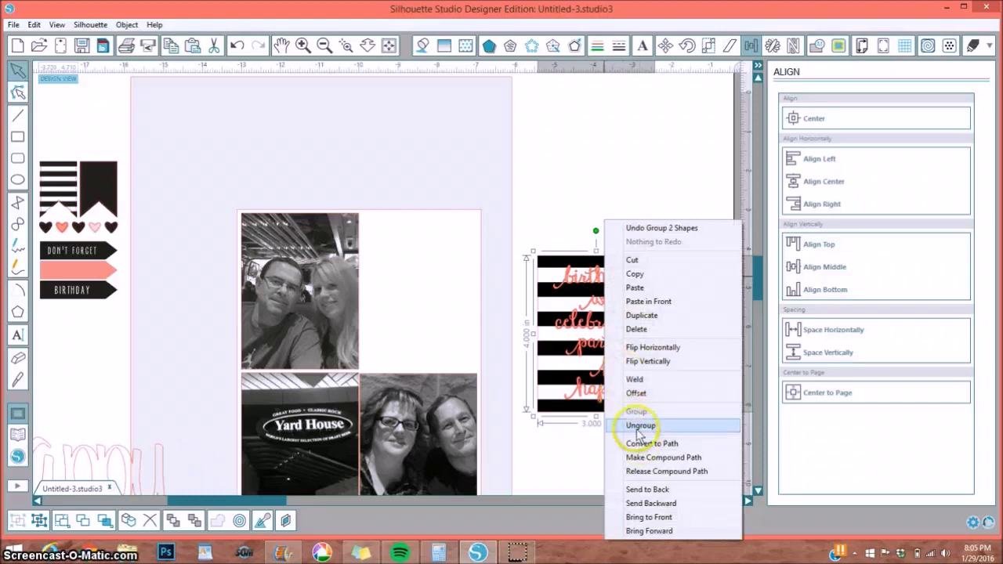
{"action": "left_click", "coordinate": [609, 125]}
{"action": "mouse_move", "coordinate": [592, 308]}
{"action": "left_mouse_down"}
{"action": "mouse_move", "coordinate": [439, 265]}
{"action": "mouse_move", "coordinate": [423, 272]}
{"action": "left_mouse_up"}
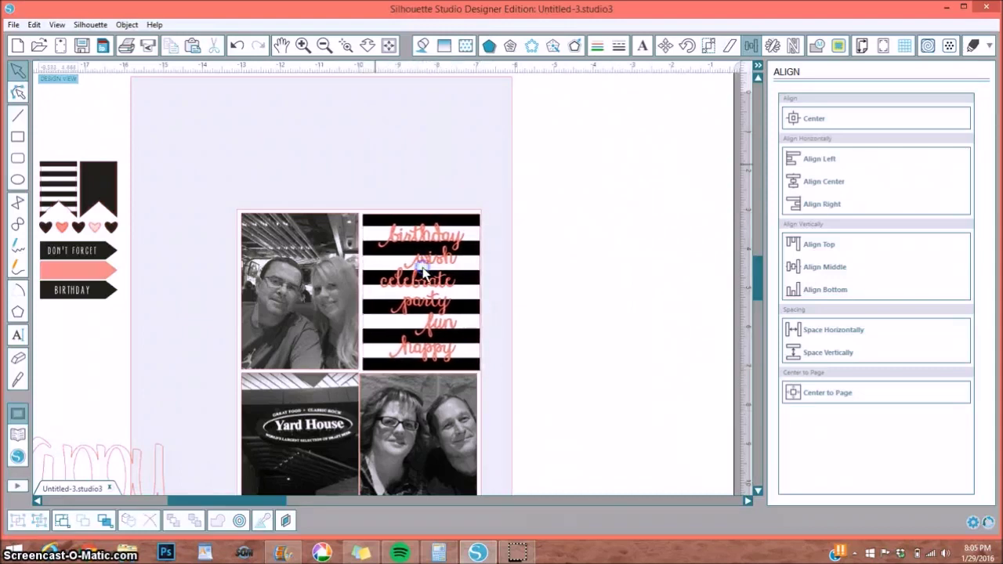
{"action": "left_click", "coordinate": [90, 196]}
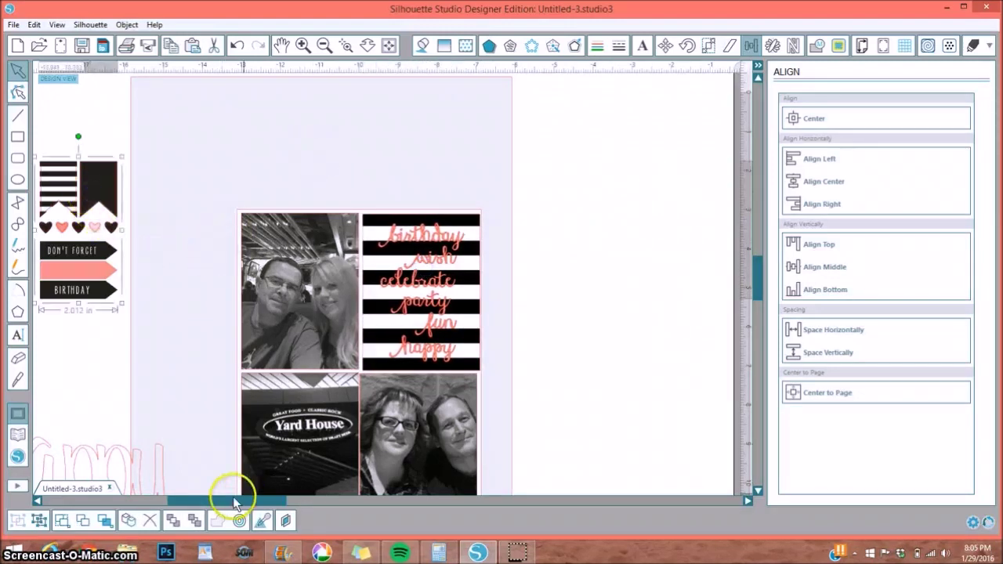
Bring the Happy BIRTHDAY title beside the labels and rotate it 90° counter-clockwise
{"action": "left_click_drag", "start_coordinate": [233, 502], "coordinate": [149, 478]}
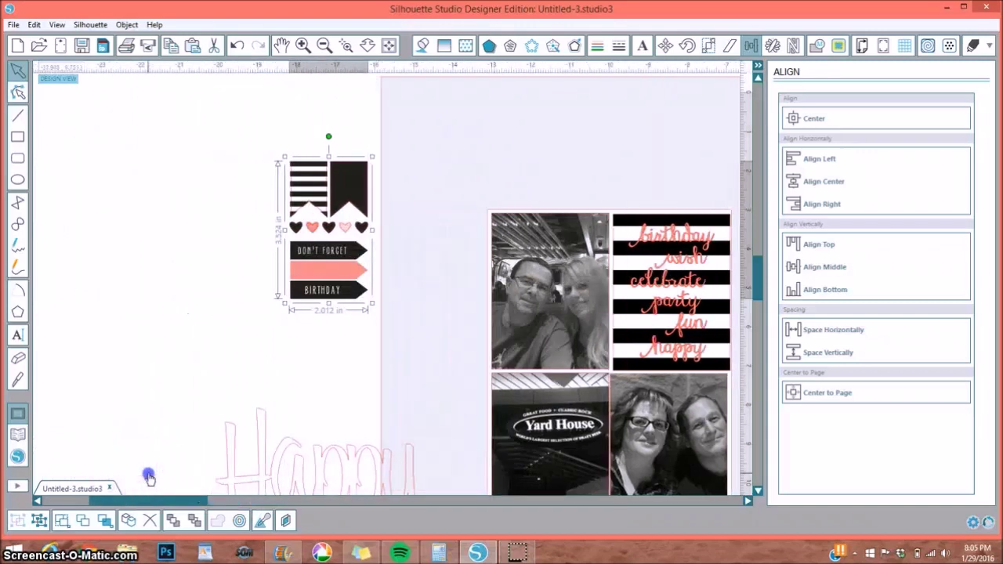
{"action": "left_click_drag", "start_coordinate": [285, 448], "coordinate": [136, 214]}
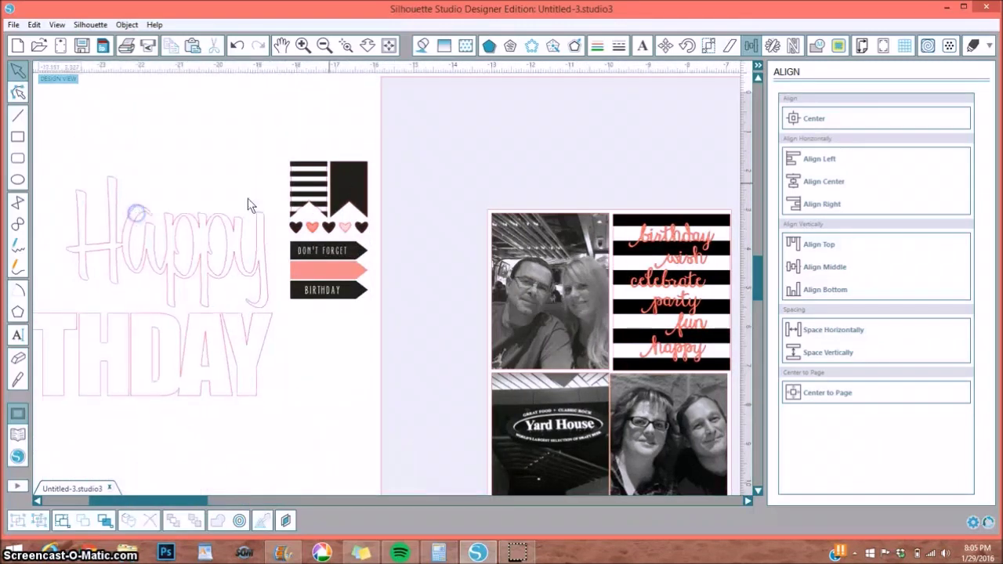
{"action": "left_click_drag", "start_coordinate": [332, 185], "coordinate": [314, 51]}
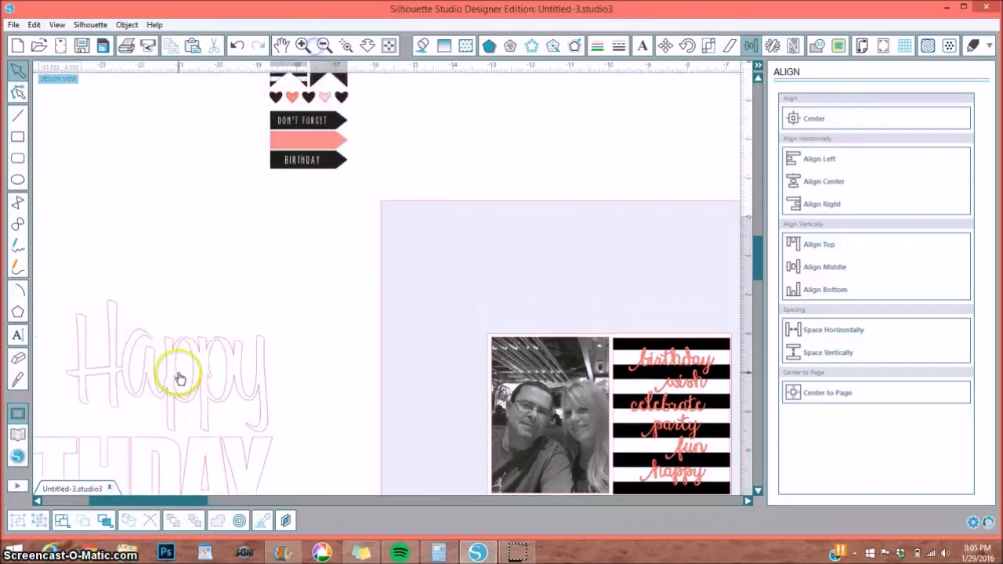
{"action": "left_click_drag", "start_coordinate": [180, 379], "coordinate": [315, 287]}
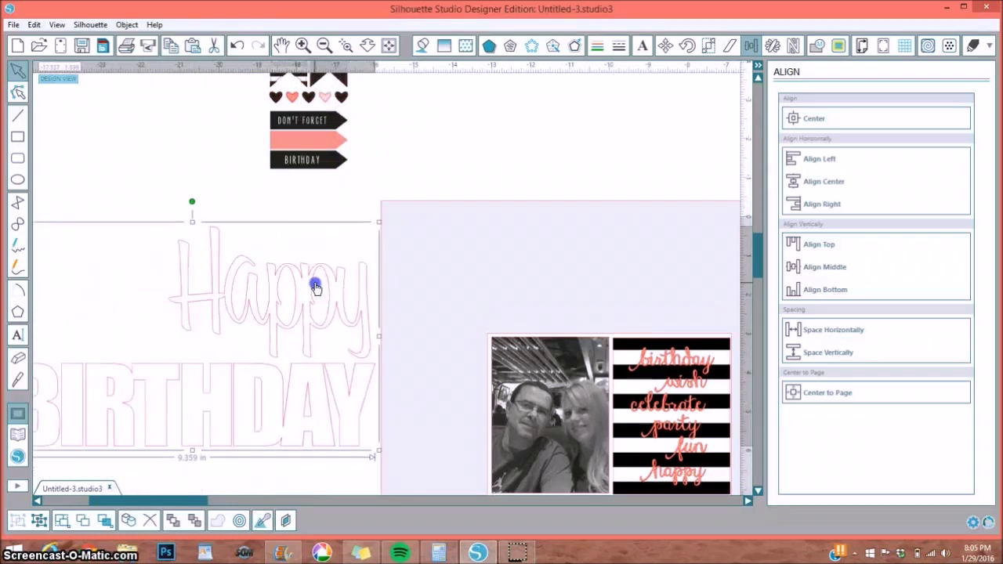
{"action": "left_click", "coordinate": [324, 45]}
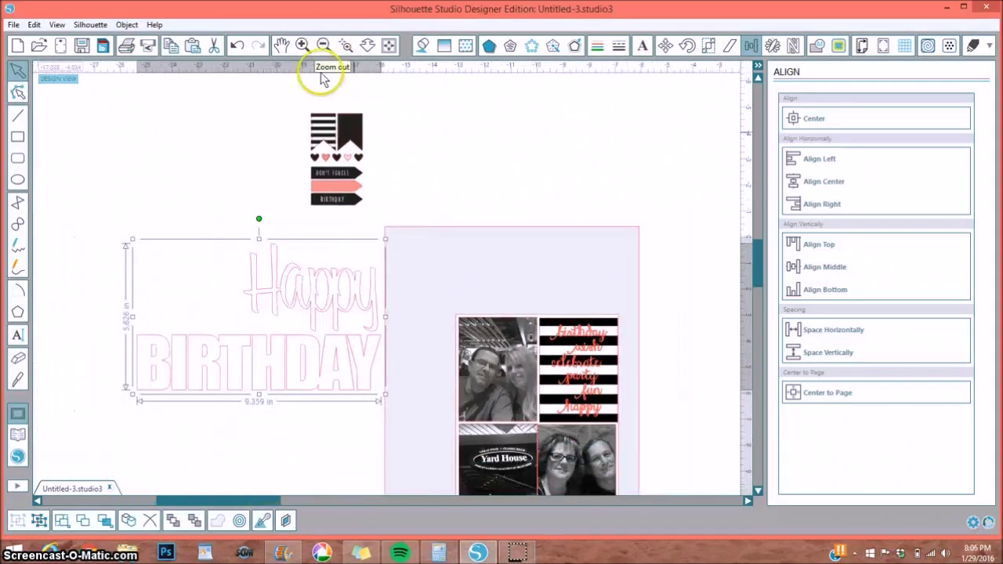
{"action": "scroll", "coordinate": [475, 376], "scroll_direction": "down", "scroll_amount": 3}
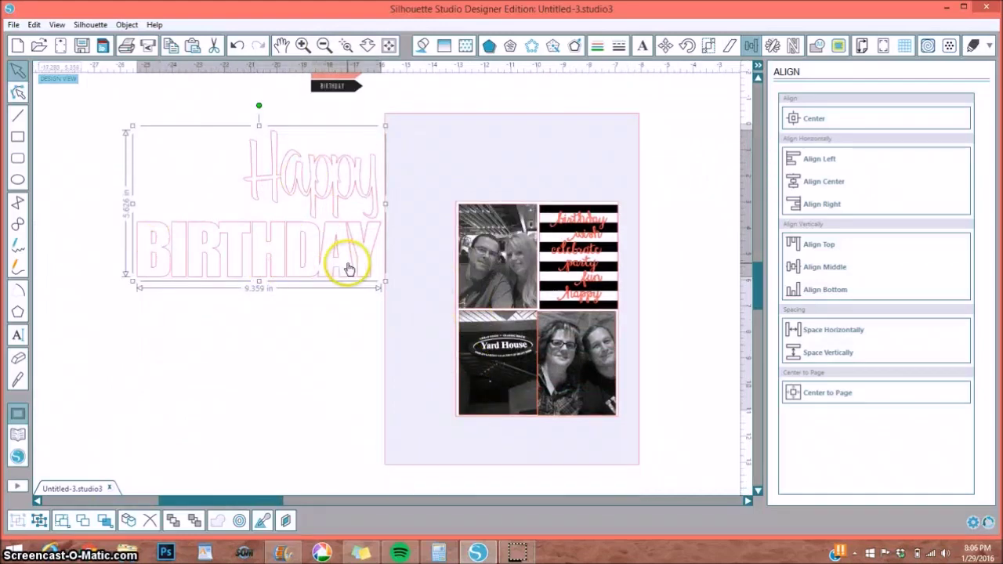
{"action": "left_click", "coordinate": [688, 45]}
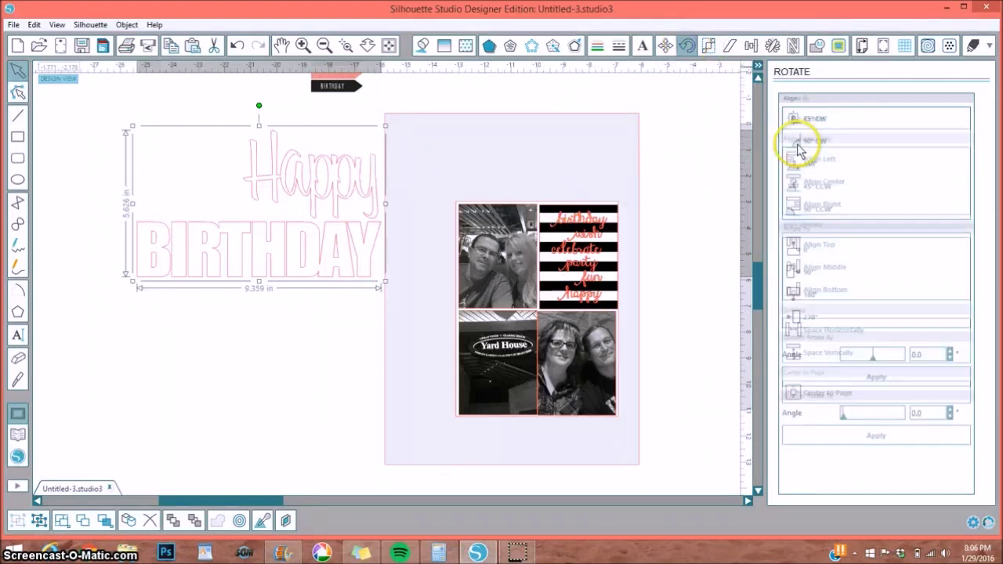
{"action": "left_click", "coordinate": [815, 209]}
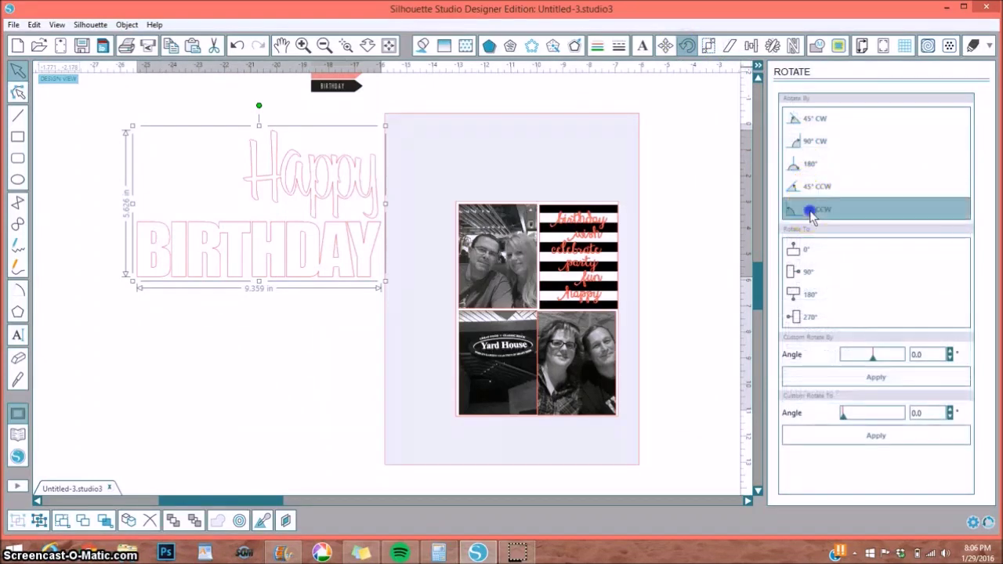
Resize the upright title slightly larger and move it off the page to the left
{"action": "left_click_drag", "start_coordinate": [311, 267], "coordinate": [431, 374]}
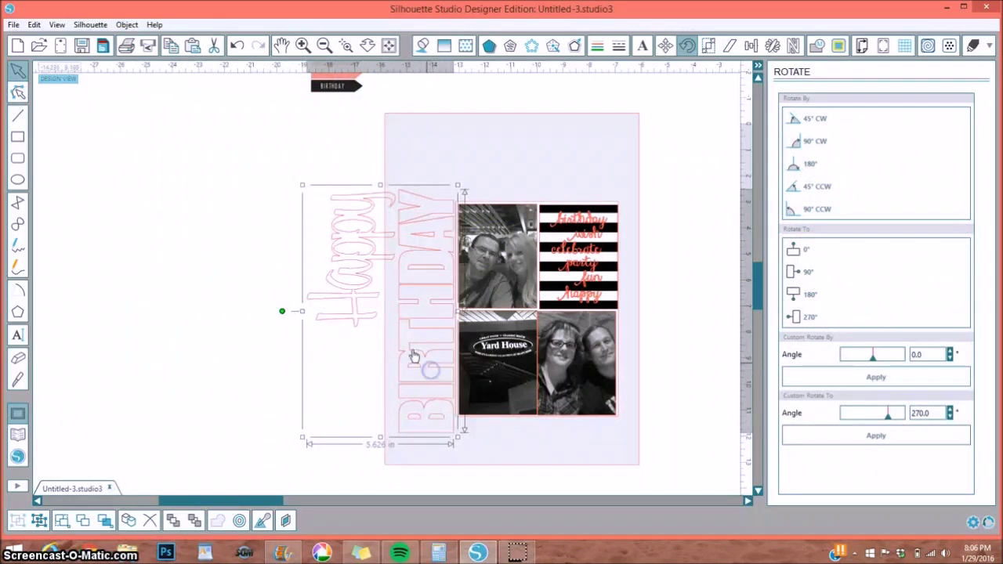
{"action": "left_click_drag", "start_coordinate": [309, 183], "coordinate": [340, 221]}
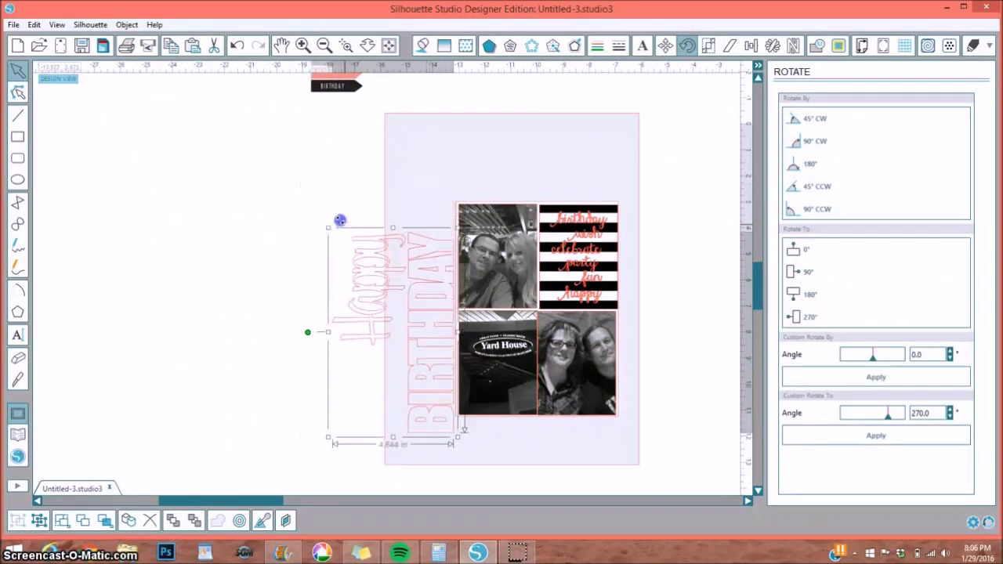
{"action": "left_click_drag", "start_coordinate": [422, 297], "coordinate": [420, 264]}
{"action": "left_click_drag", "start_coordinate": [334, 204], "coordinate": [333, 200]}
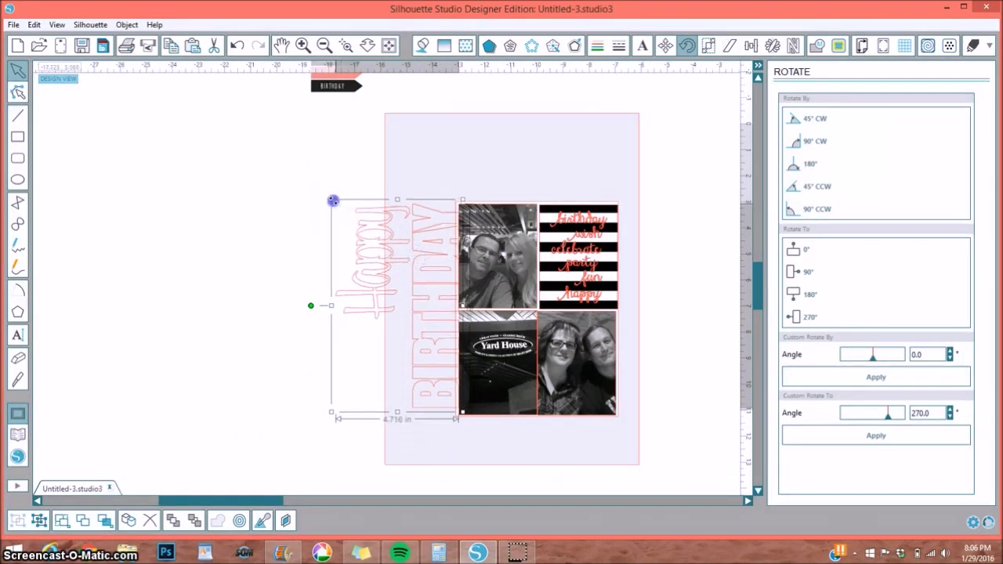
{"action": "left_click", "coordinate": [454, 255]}
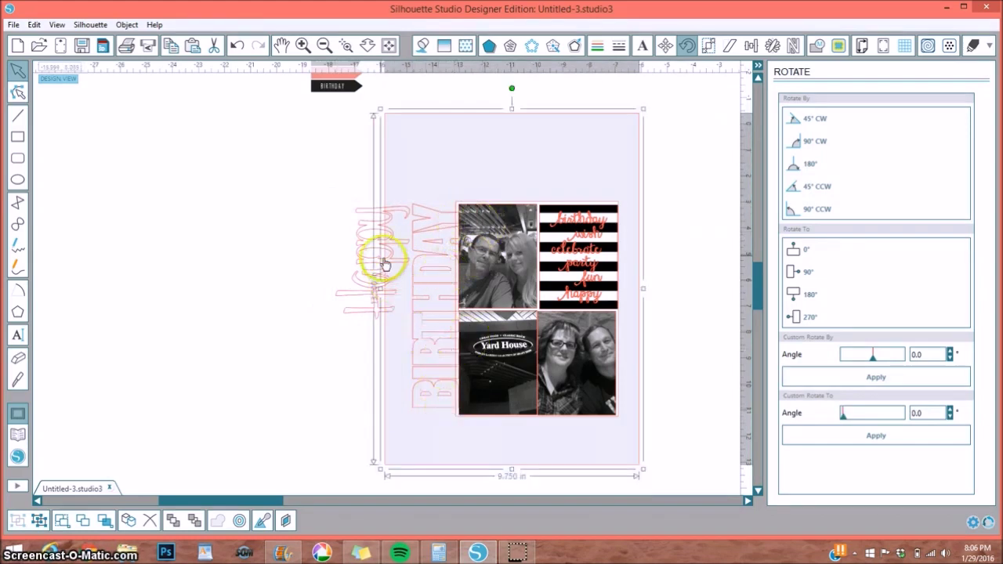
{"action": "left_click_drag", "start_coordinate": [363, 263], "coordinate": [139, 222]}
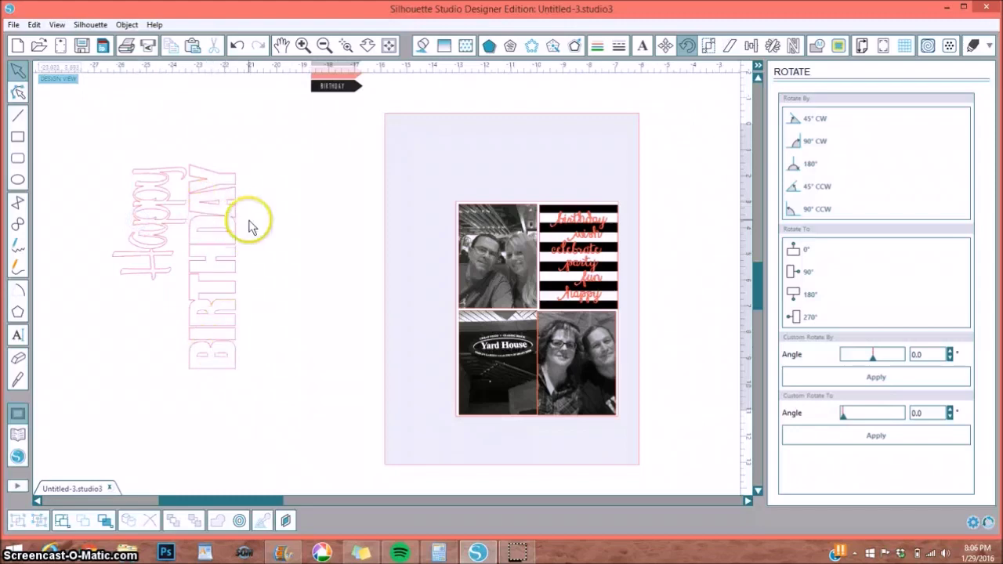
{"action": "left_click", "coordinate": [227, 197]}
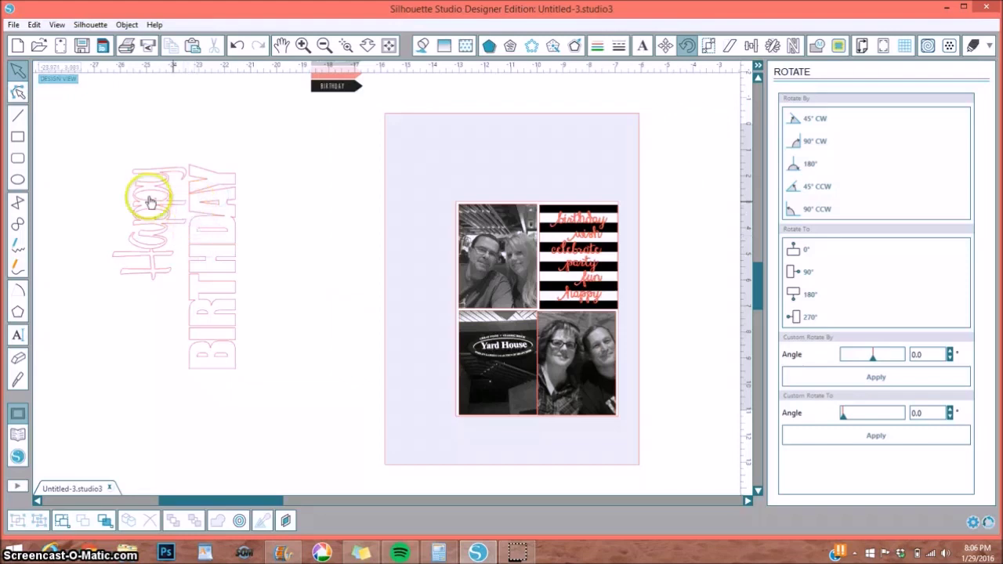
Ungroup the title and move Happy up and left, away from BIRTHDAY
{"action": "left_click", "coordinate": [195, 223]}
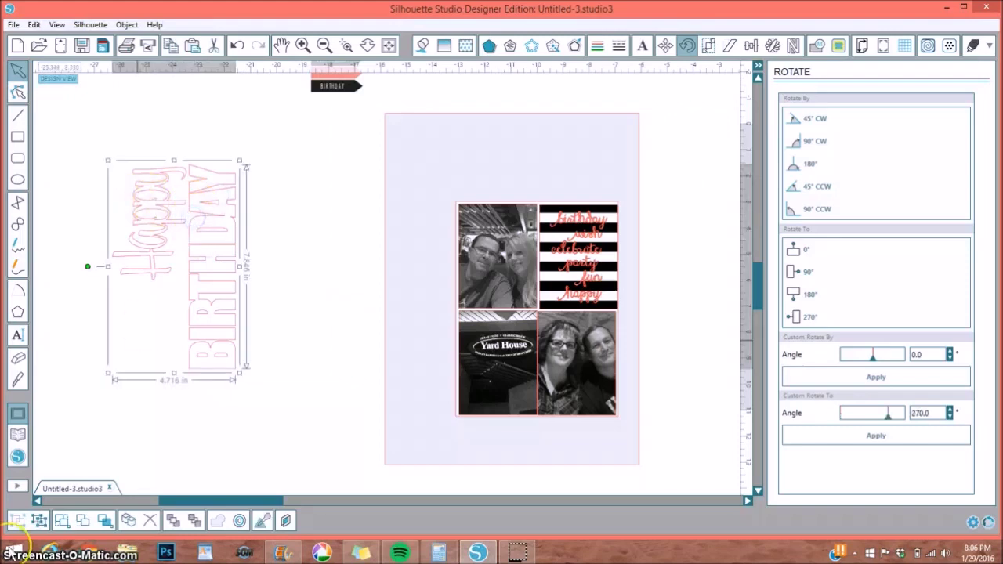
{"action": "left_click", "coordinate": [39, 521]}
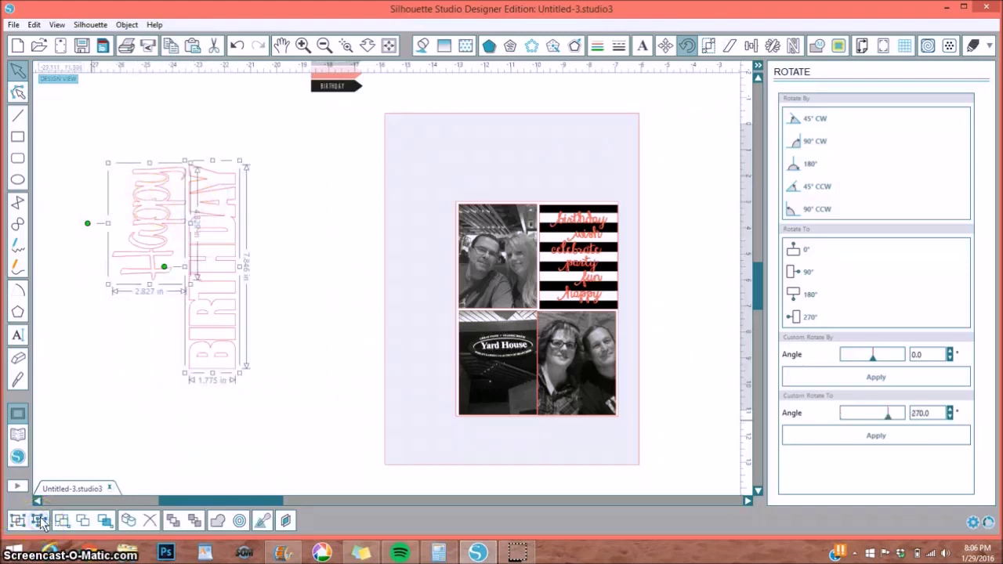
{"action": "left_click", "coordinate": [123, 418]}
{"action": "left_click_drag", "start_coordinate": [134, 249], "coordinate": [118, 180]}
{"action": "left_click", "coordinate": [158, 165]}
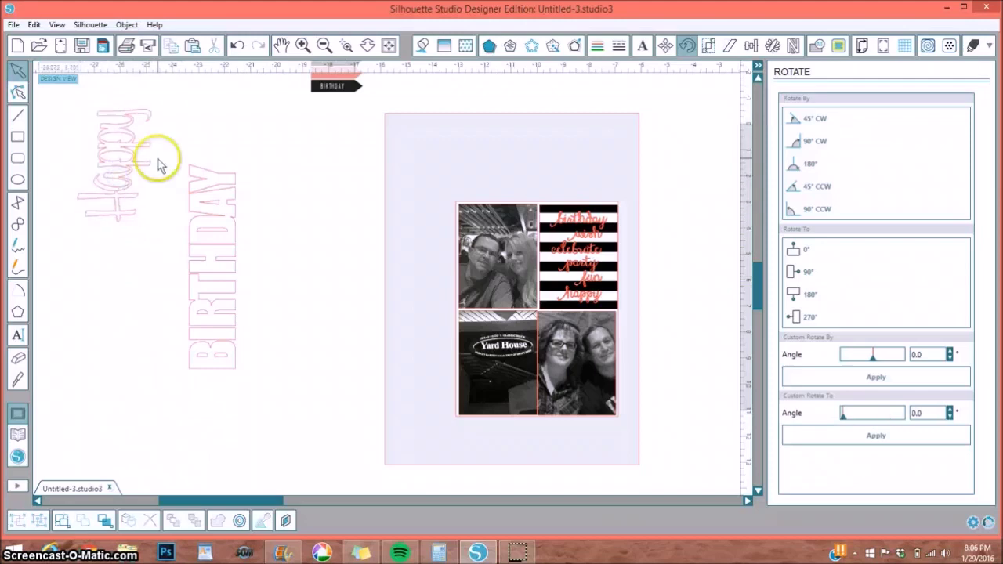
Duplicate BIRTHDAY and drag the copies left beside Happy
{"action": "left_click", "coordinate": [193, 205]}
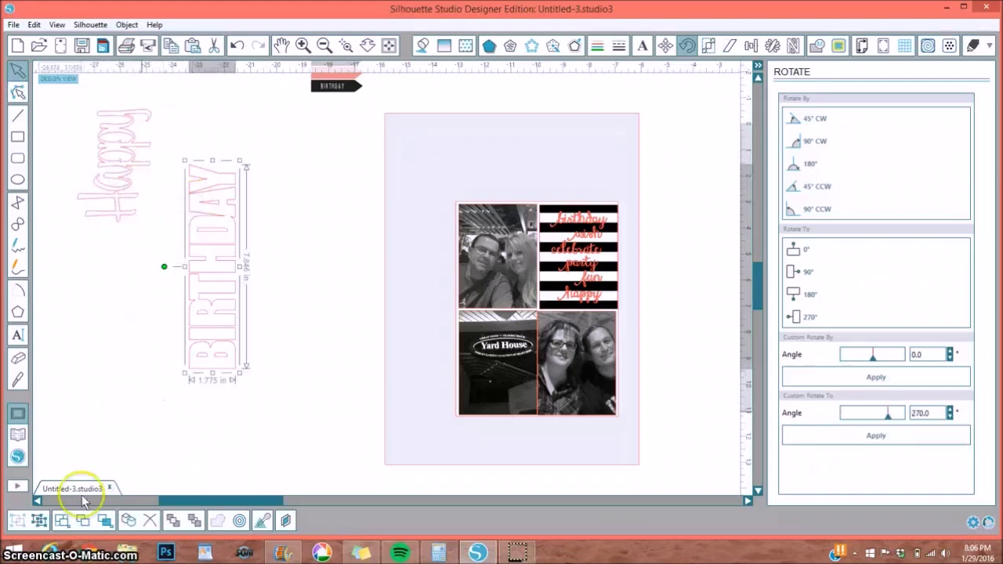
{"action": "left_click", "coordinate": [129, 522]}
{"action": "left_click_drag", "start_coordinate": [246, 253], "coordinate": [115, 328]}
{"action": "left_click", "coordinate": [115, 328]}
{"action": "left_click_drag", "start_coordinate": [241, 253], "coordinate": [123, 325]}
{"action": "left_click", "coordinate": [123, 325]}
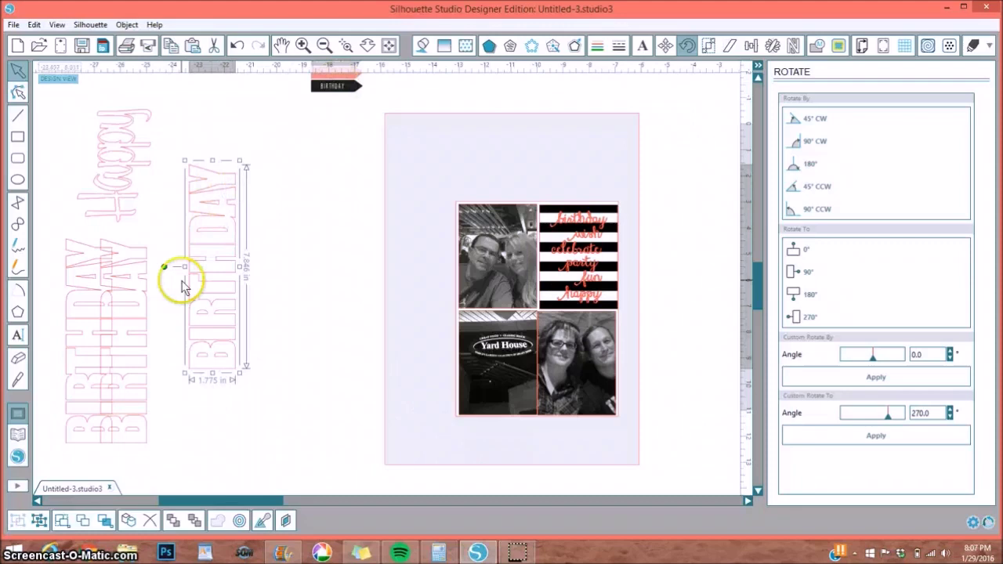
Ungroup BIRTHDAY, duplicate its DAY letters, and group the copy as DAY above it
{"action": "left_click", "coordinate": [38, 521]}
{"action": "left_click", "coordinate": [298, 227]}
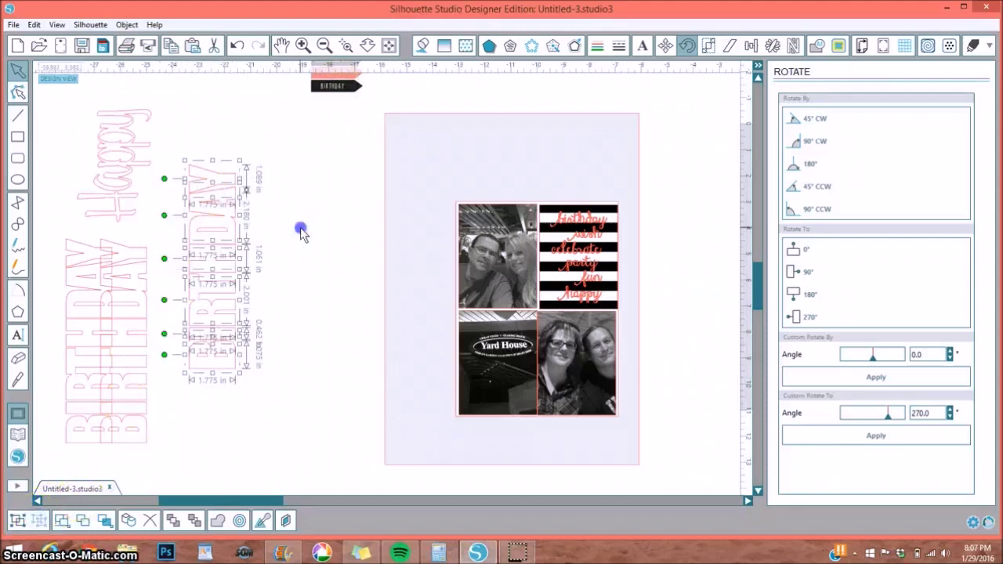
{"action": "left_click_drag", "start_coordinate": [177, 163], "coordinate": [238, 239]}
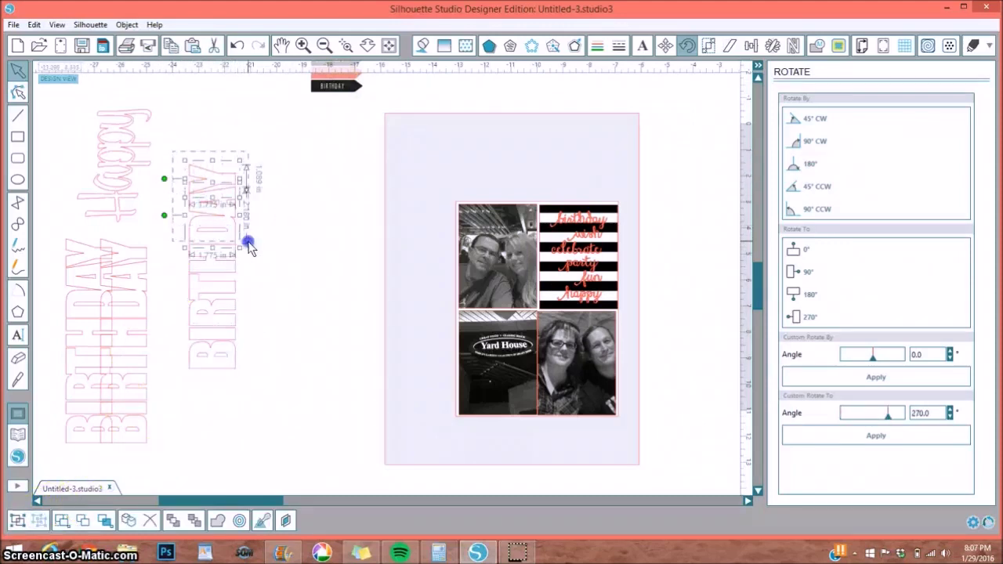
{"action": "left_click", "coordinate": [129, 521]}
{"action": "left_click_drag", "start_coordinate": [240, 191], "coordinate": [243, 104]}
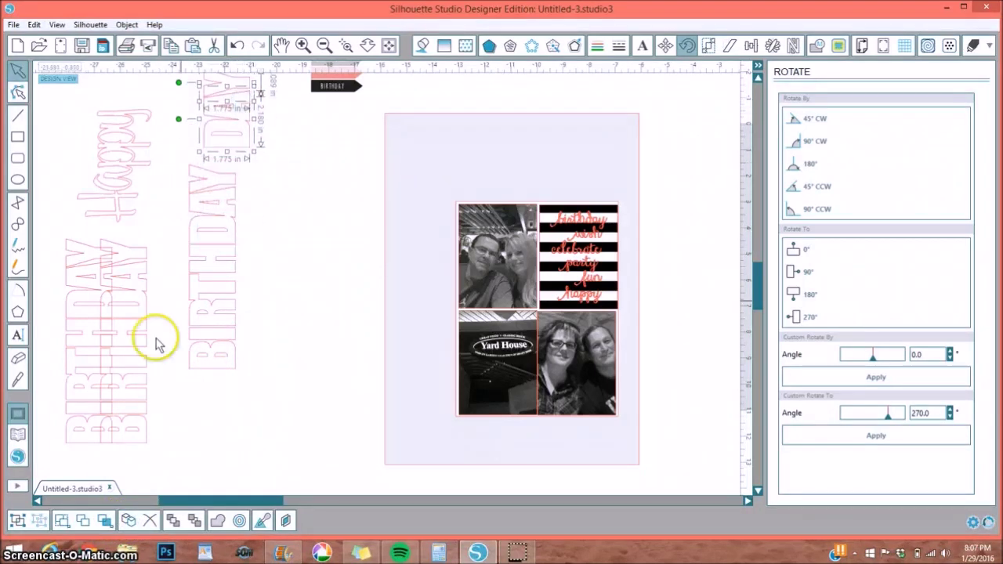
{"action": "left_click", "coordinate": [18, 520]}
{"action": "left_click_drag", "start_coordinate": [242, 93], "coordinate": [250, 89]}
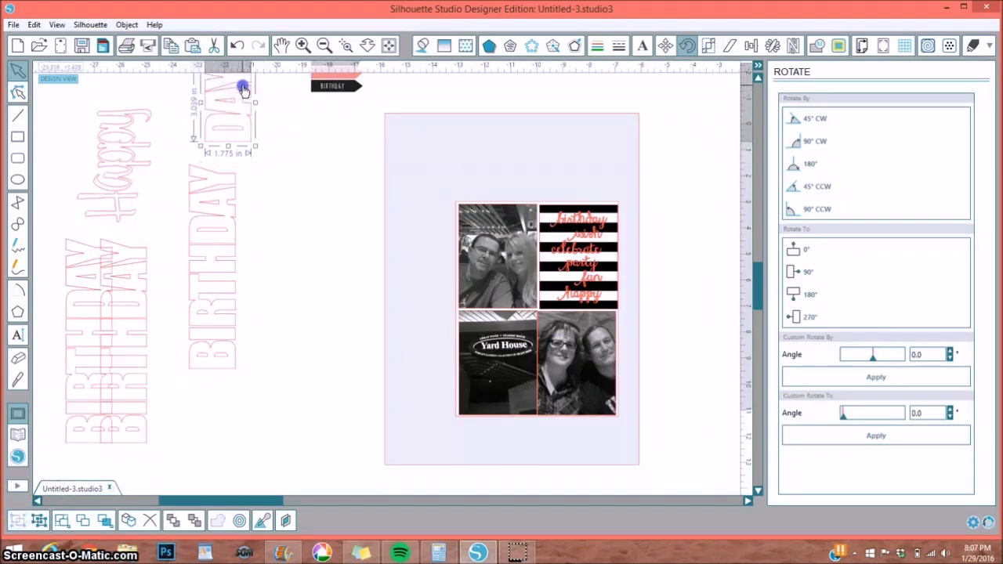
Regroup the BIRTHDAY letters into one word and shift it to the right
{"action": "left_click_drag", "start_coordinate": [177, 154], "coordinate": [253, 391]}
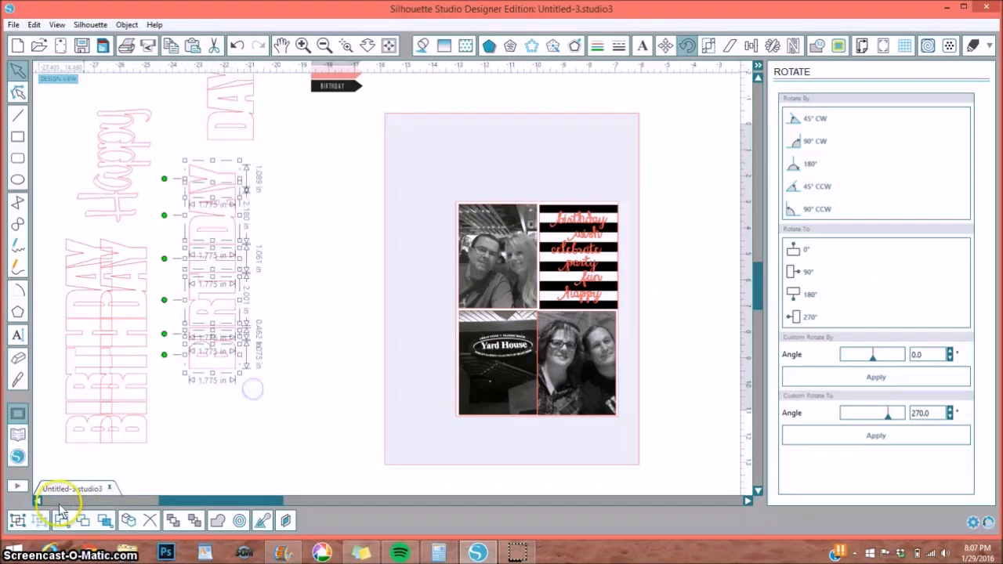
{"action": "left_click", "coordinate": [18, 522]}
{"action": "left_click_drag", "start_coordinate": [226, 200], "coordinate": [274, 211]}
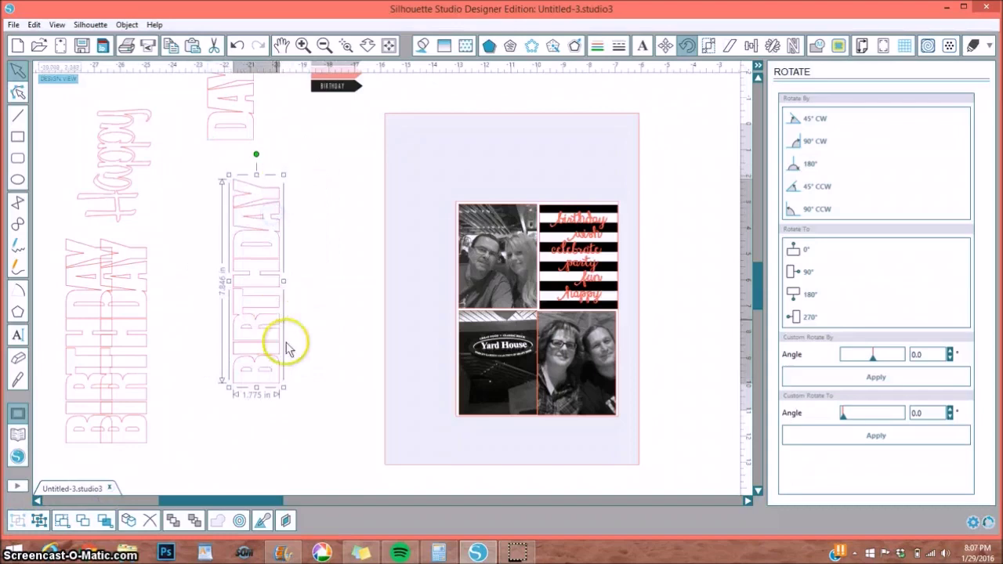
{"action": "left_click", "coordinate": [324, 292]}
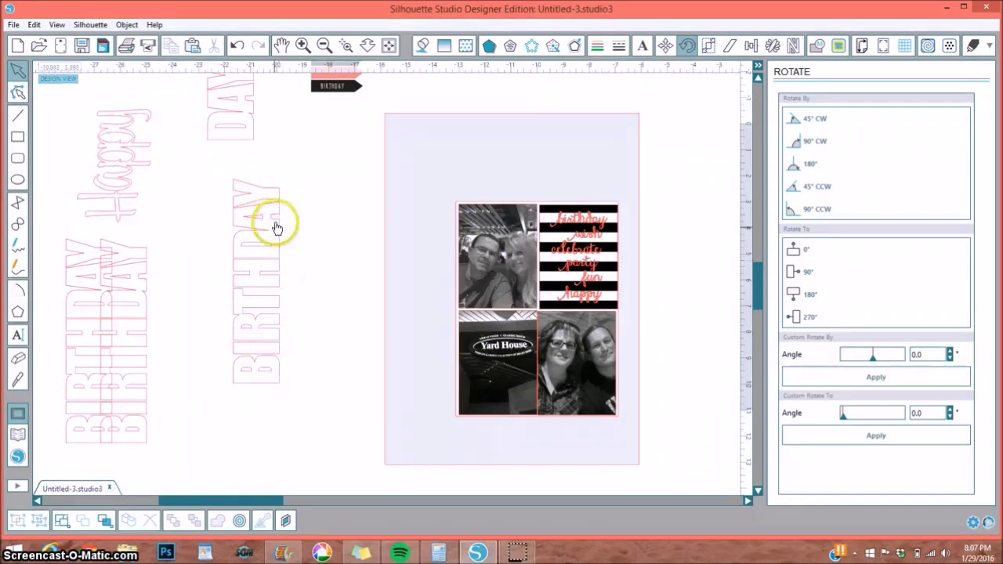
{"action": "left_click_drag", "start_coordinate": [491, 262], "coordinate": [468, 242]}
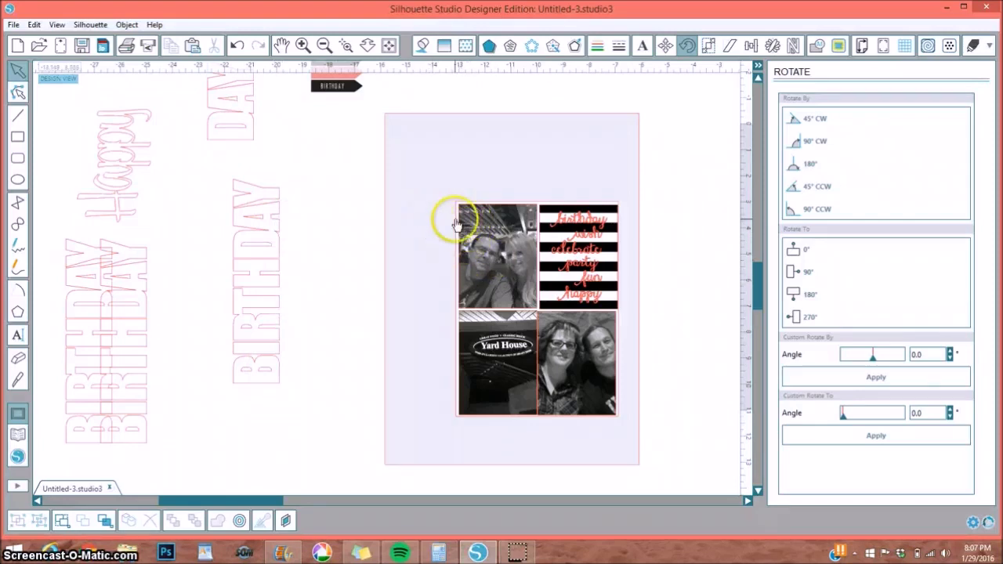
Draw a thin rectangle about 7.44 × 1.16 in beside the vertical BIRTHDAY
{"action": "left_click", "coordinate": [18, 138]}
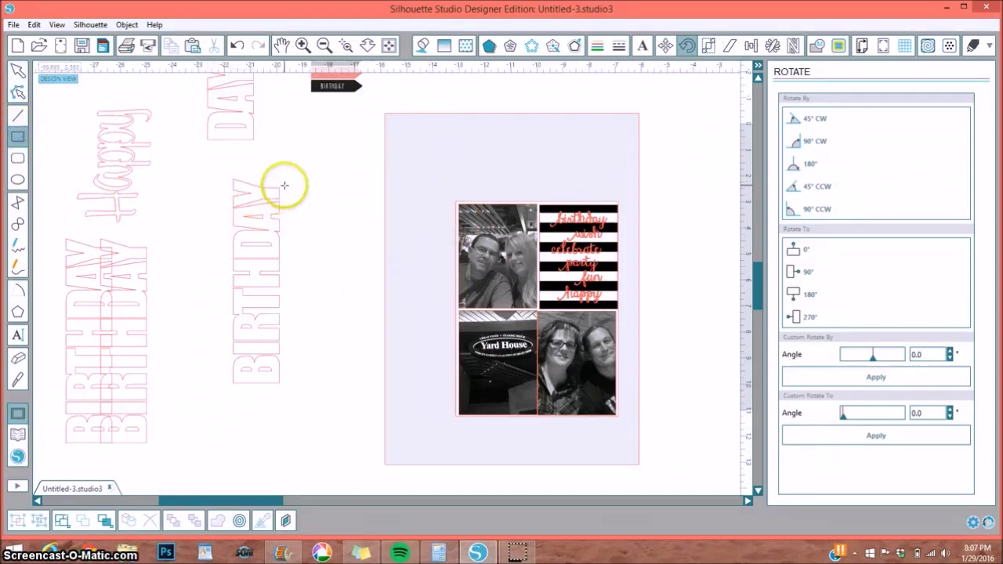
{"action": "left_click_drag", "start_coordinate": [285, 185], "coordinate": [293, 389]}
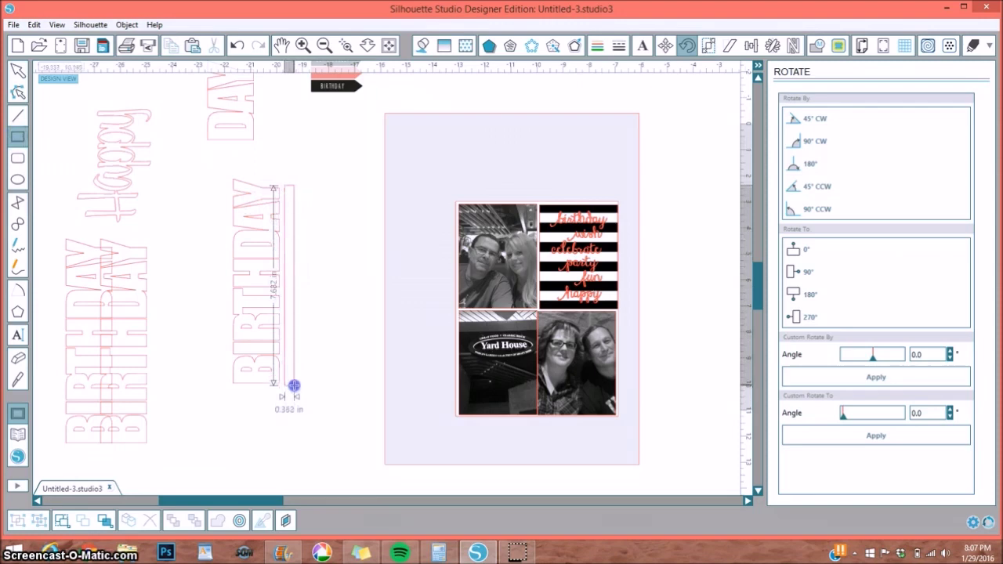
{"action": "left_click_drag", "start_coordinate": [297, 380], "coordinate": [308, 380]}
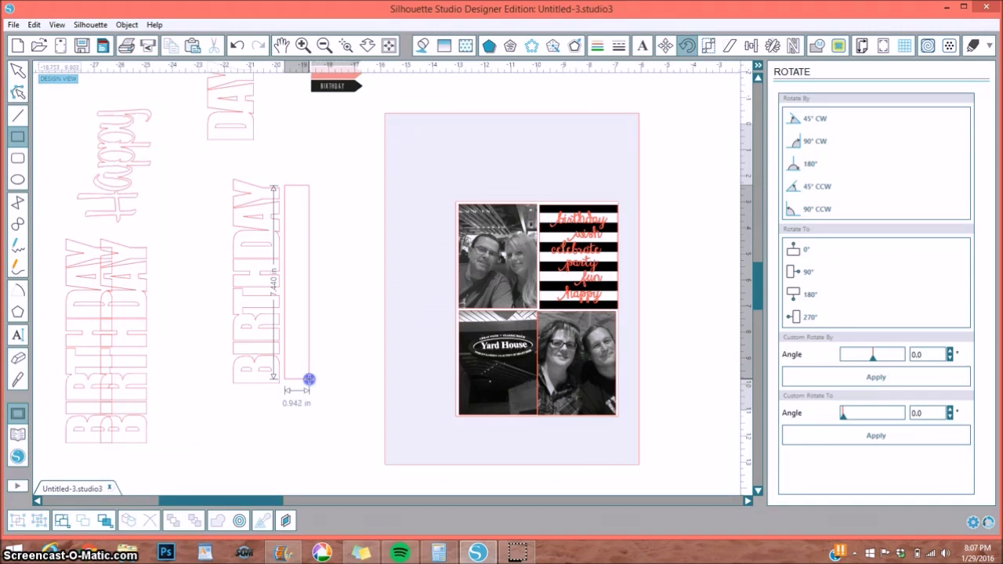
{"action": "left_click_drag", "start_coordinate": [310, 379], "coordinate": [315, 384]}
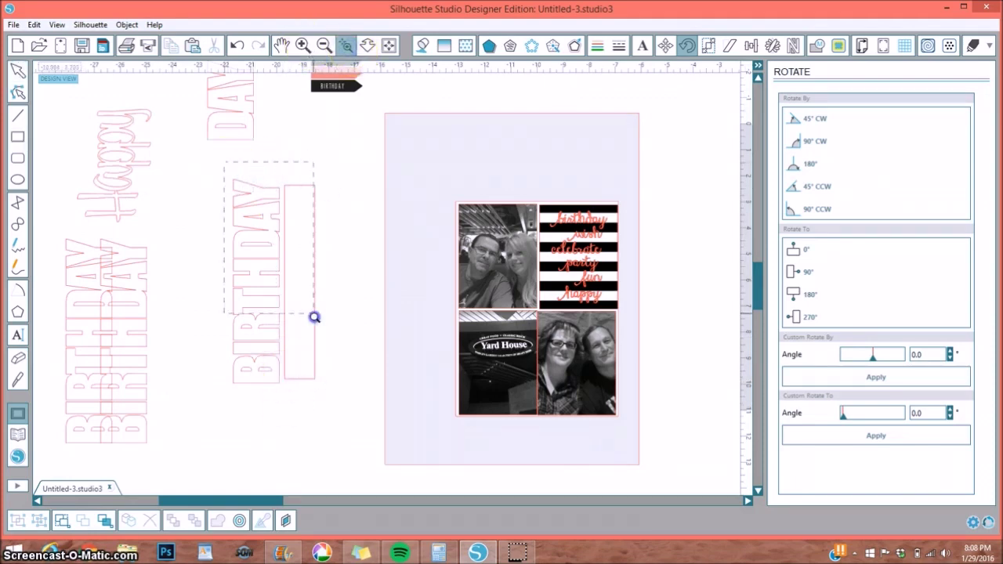
Zoom in and butt the tall rectangle tightly against BIRTHDAY's right side
{"action": "left_click_drag", "start_coordinate": [324, 397], "coordinate": [324, 397]}
{"action": "left_click", "coordinate": [414, 502]}
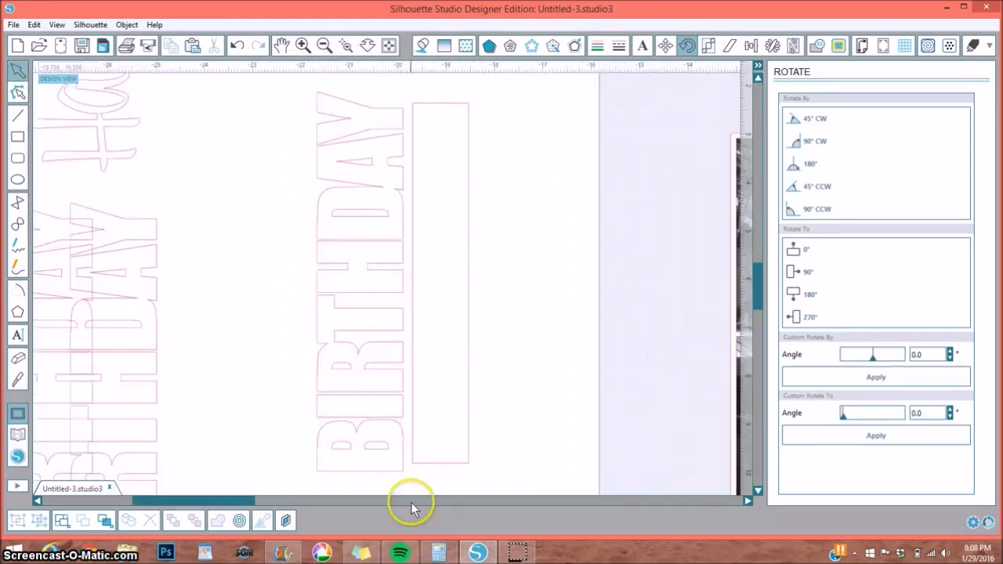
{"action": "left_click", "coordinate": [418, 464]}
{"action": "left_click_drag", "start_coordinate": [418, 464], "coordinate": [409, 475]}
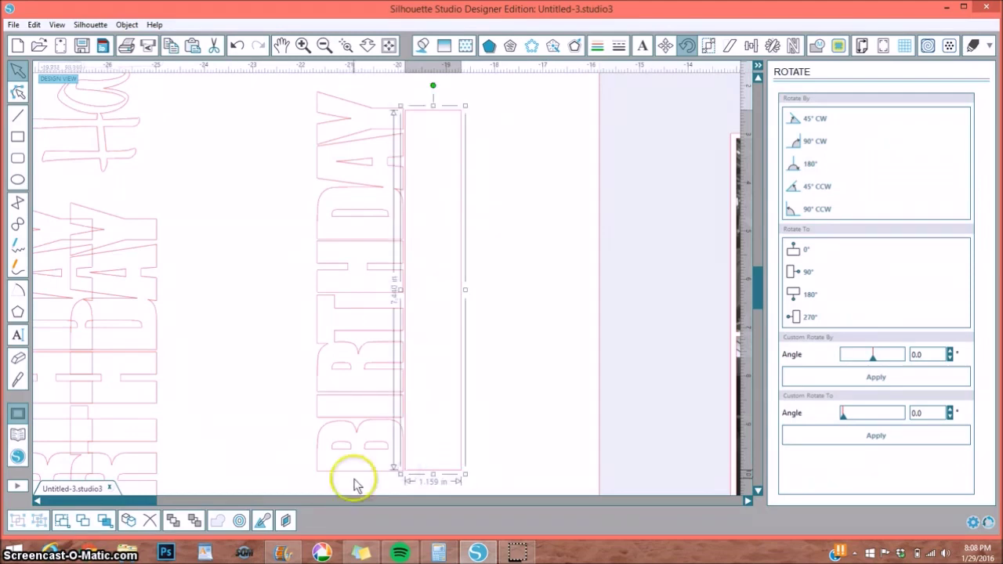
{"action": "key", "text": "Left"}
{"action": "key", "text": "Left"}
{"action": "key", "text": "Left"}
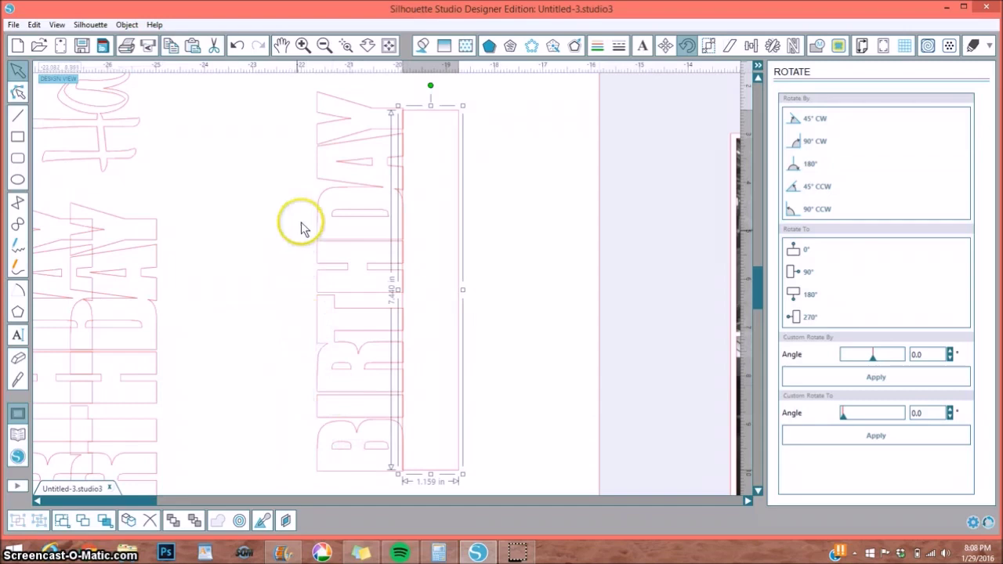
Weld BIRTHDAY and the rectangle into a single 2.924 in wide shape
{"action": "left_click", "coordinate": [290, 106]}
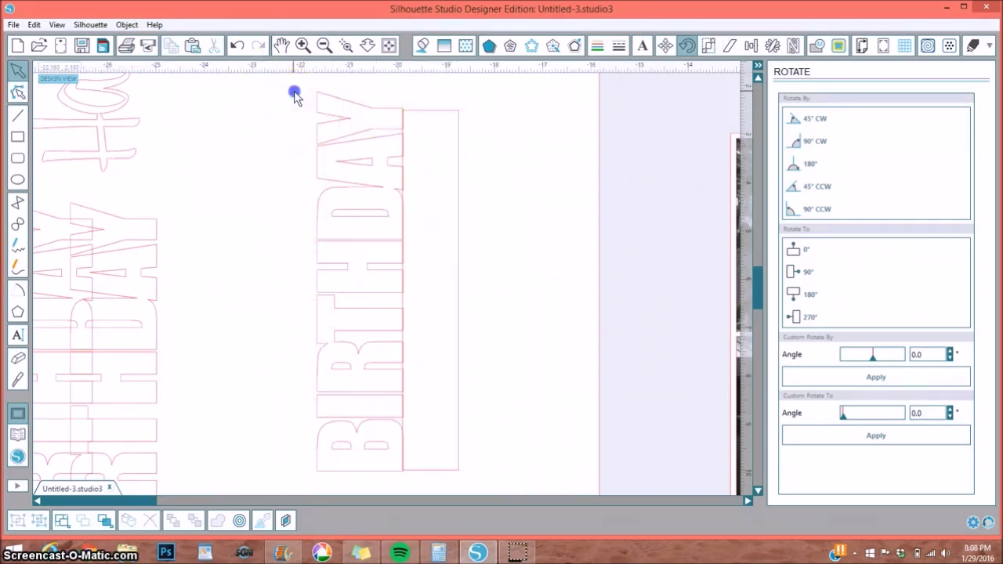
{"action": "left_click_drag", "start_coordinate": [294, 92], "coordinate": [494, 313]}
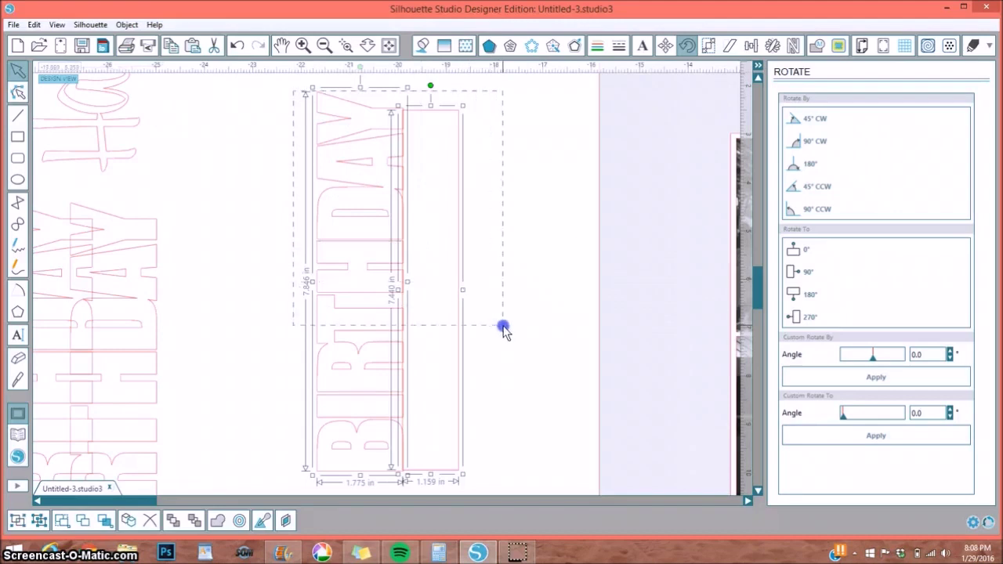
{"action": "left_click", "coordinate": [218, 521]}
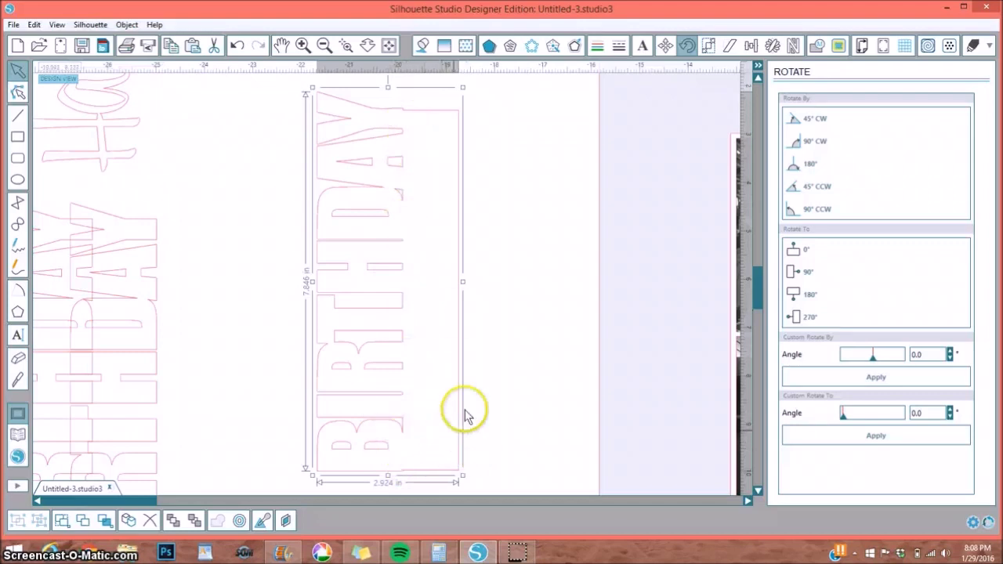
{"action": "left_click", "coordinate": [392, 47]}
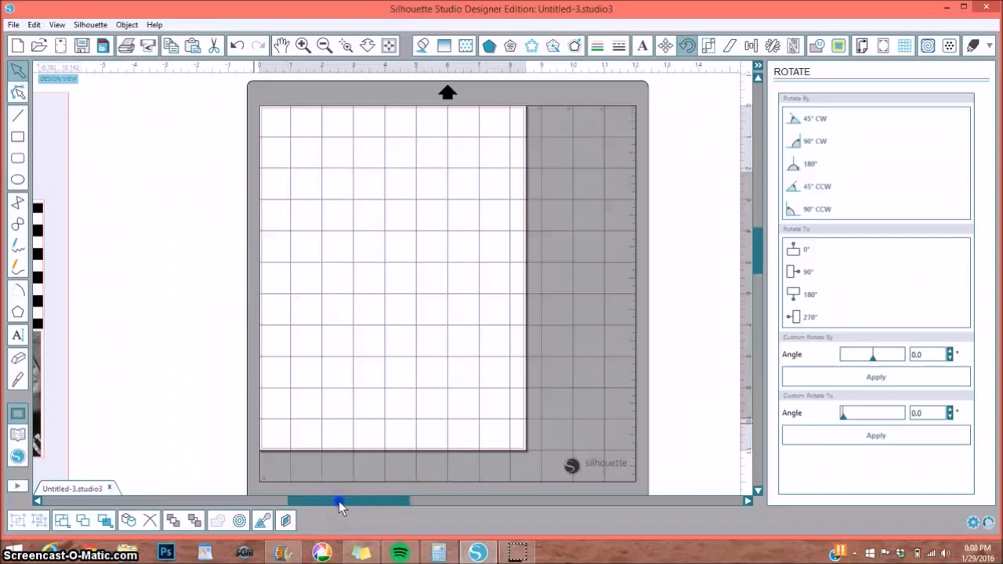
Move the BIRTHDAY shape onto the page left of the photos and fill it white
{"action": "left_click_drag", "start_coordinate": [339, 506], "coordinate": [167, 505]}
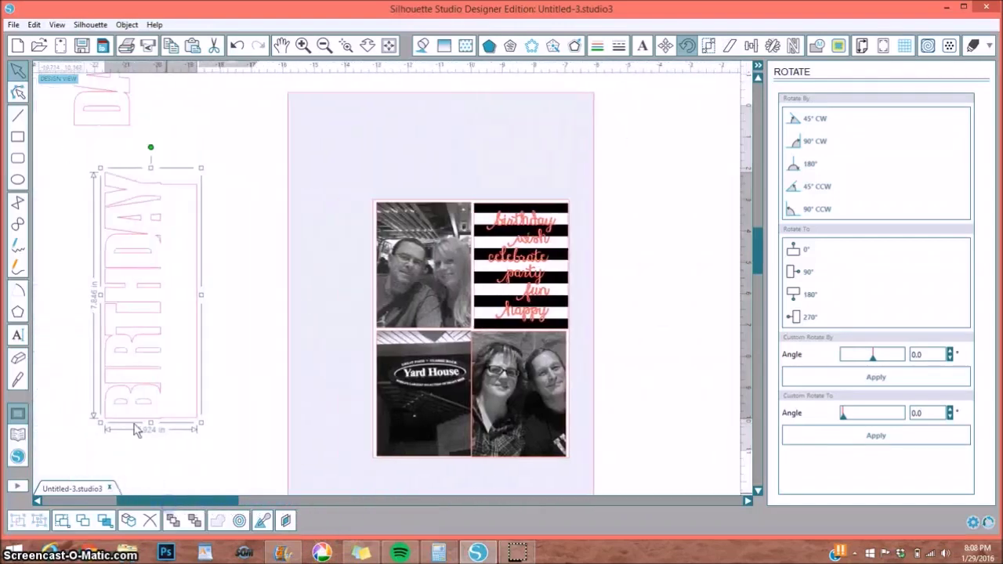
{"action": "left_click_drag", "start_coordinate": [126, 317], "coordinate": [256, 335]}
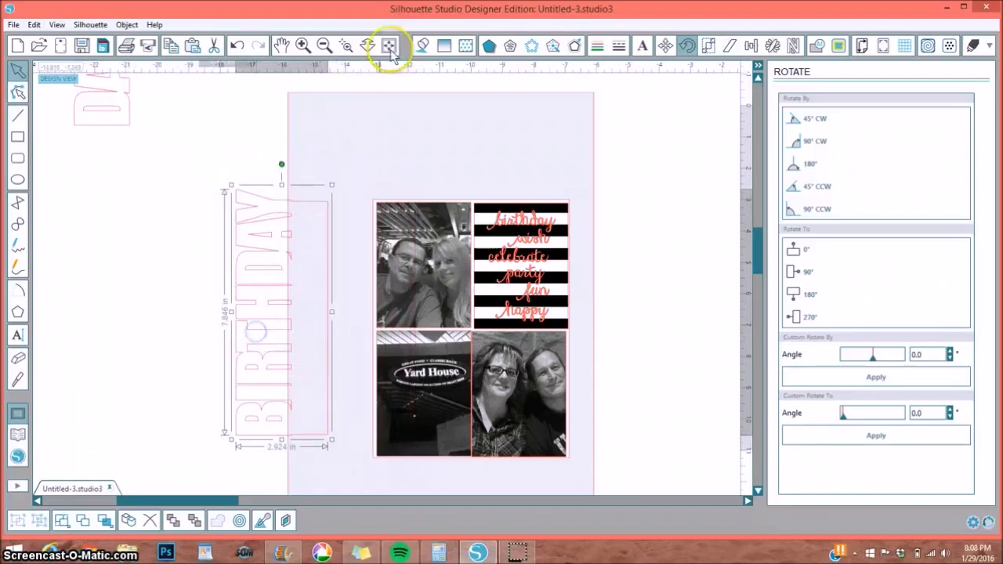
{"action": "left_click", "coordinate": [423, 45]}
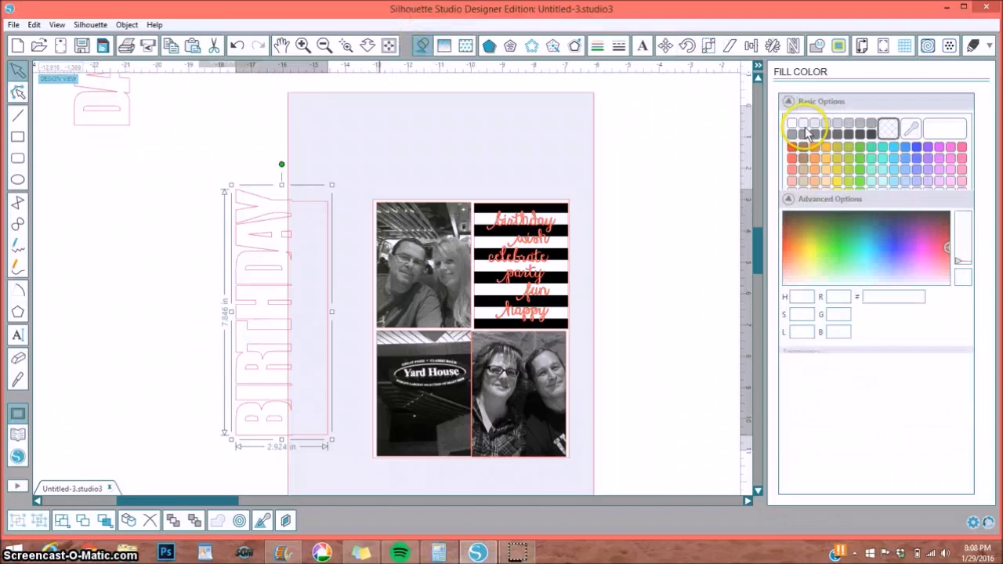
{"action": "left_click", "coordinate": [792, 124]}
{"action": "left_click_drag", "start_coordinate": [230, 303], "coordinate": [297, 315]}
Bring the white BIRTHDAY panel in front of the photos, beside the collage's left edge
{"action": "right_click", "coordinate": [306, 309]}
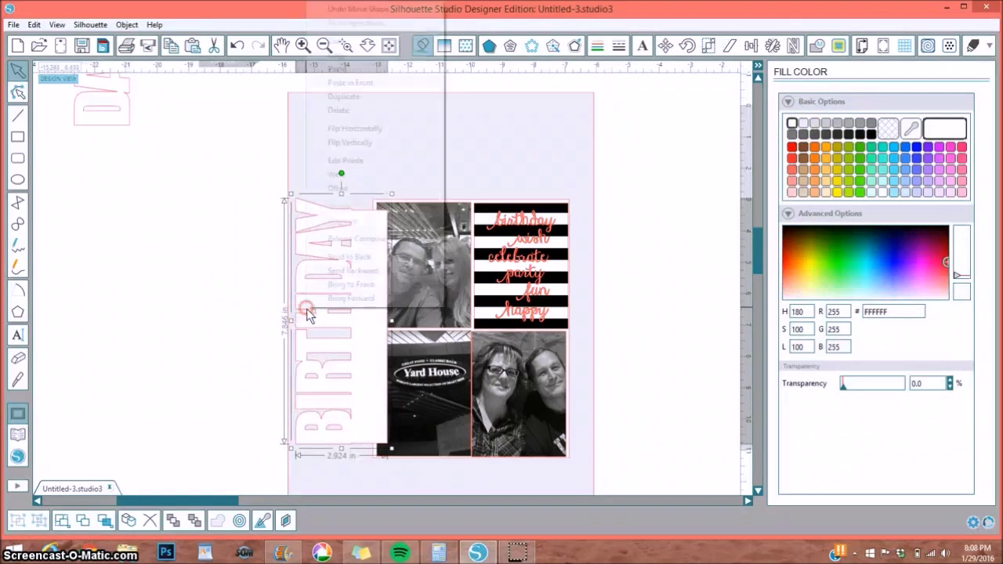
{"action": "left_click", "coordinate": [342, 257]}
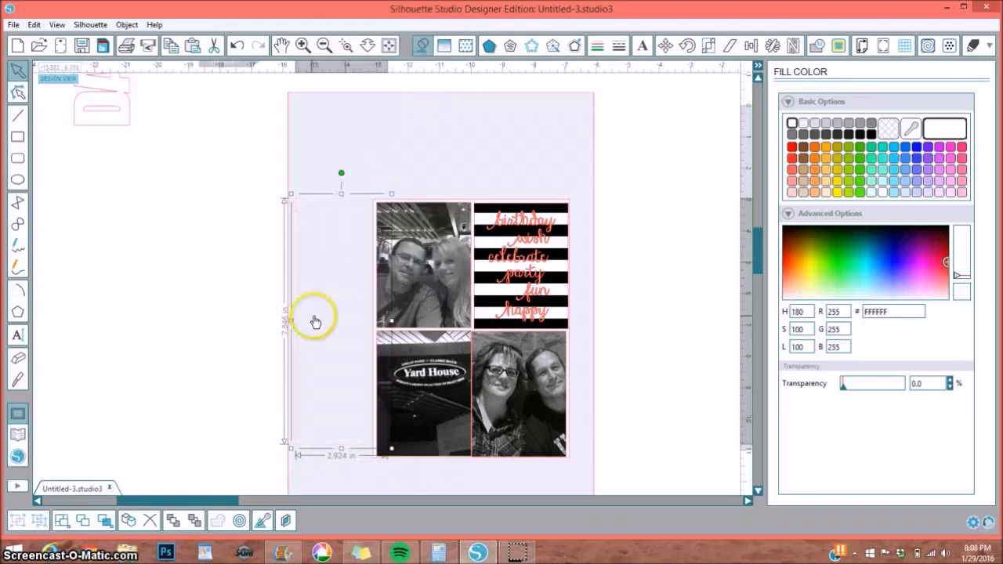
{"action": "right_click", "coordinate": [305, 295]}
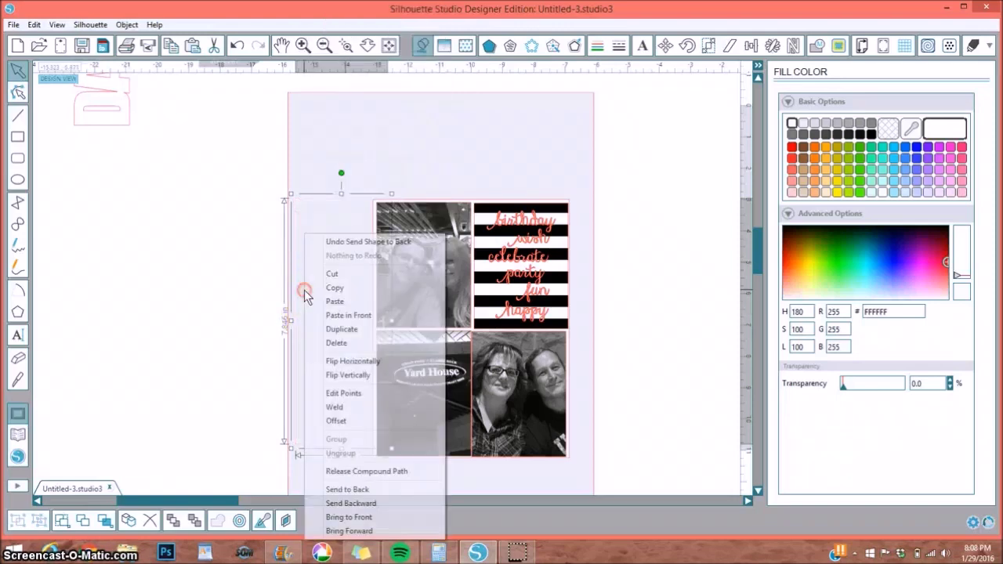
{"action": "left_click", "coordinate": [332, 519]}
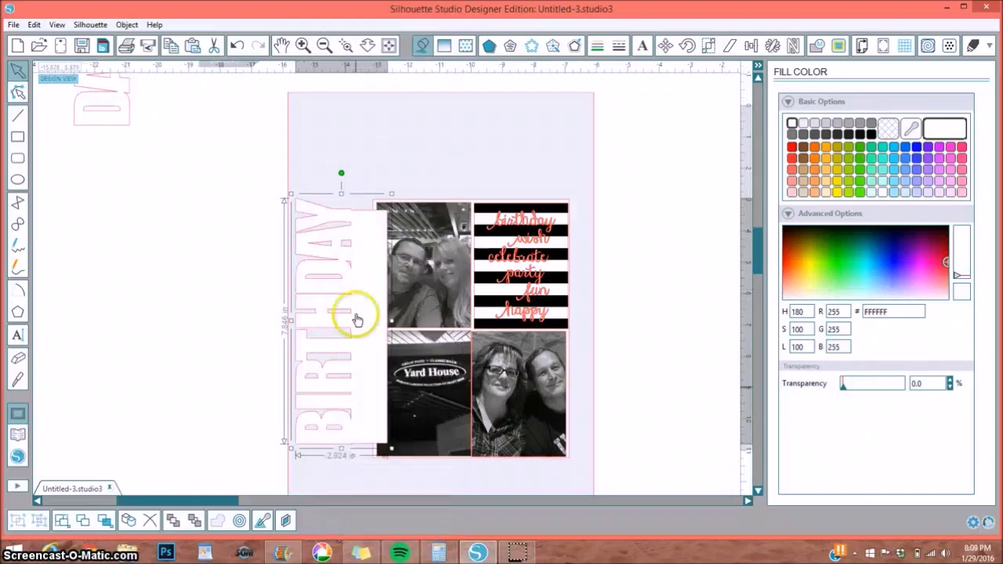
{"action": "left_click", "coordinate": [396, 221]}
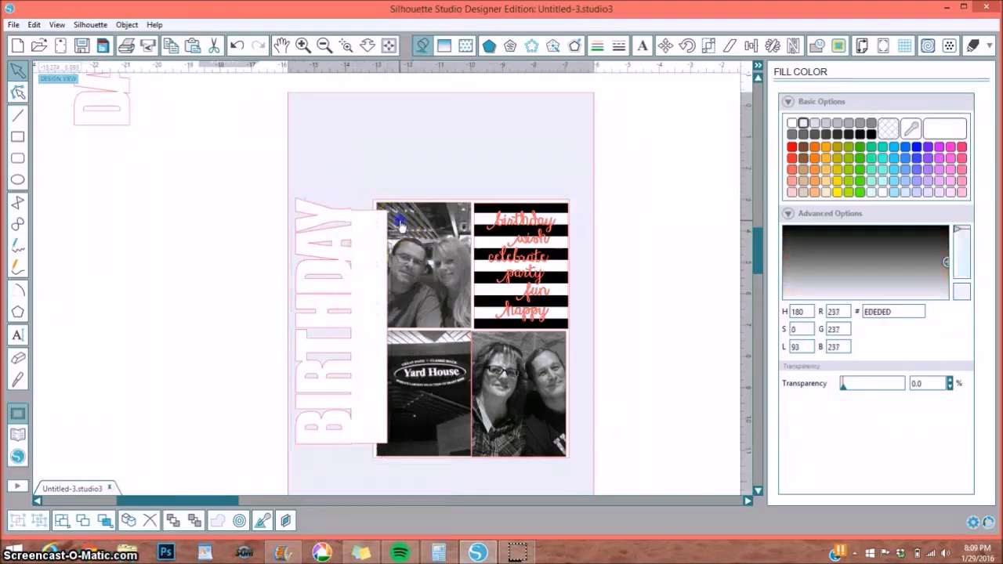
{"action": "left_click_drag", "start_coordinate": [358, 228], "coordinate": [309, 232]}
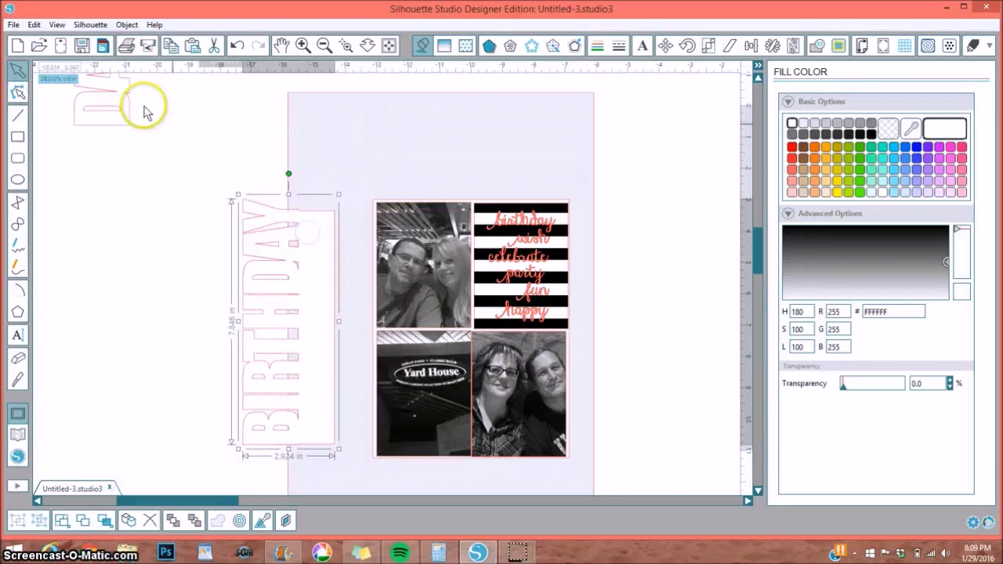
Bring the DAY word and the label stickers down beside the page
{"action": "left_click_drag", "start_coordinate": [131, 99], "coordinate": [200, 222]}
{"action": "left_click", "coordinate": [180, 206]}
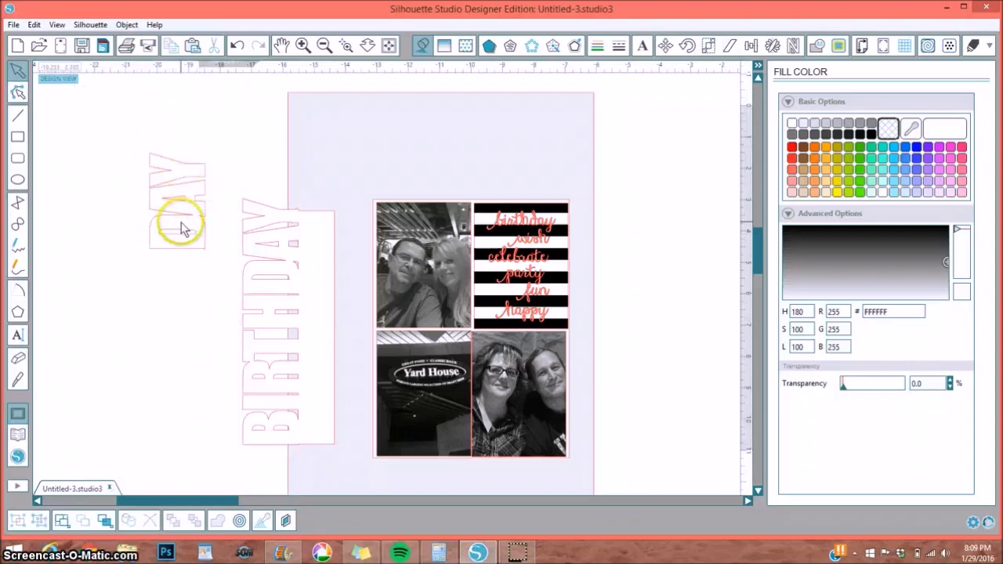
{"action": "scroll", "coordinate": [230, 146], "scroll_direction": "up", "scroll_amount": 2}
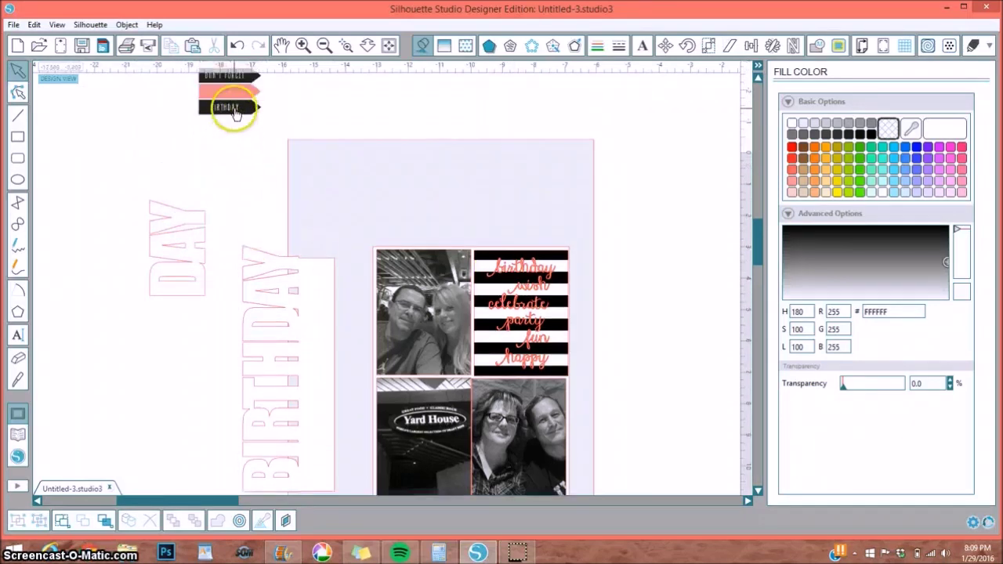
{"action": "left_click_drag", "start_coordinate": [235, 110], "coordinate": [249, 225]}
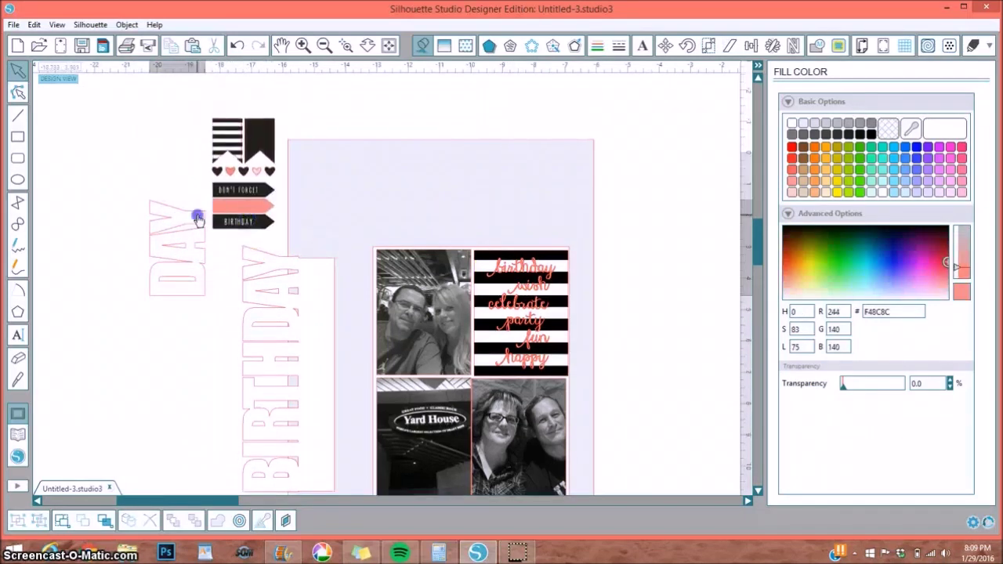
Fill DAY with the label's coral pink F48C8C and place it atop the BIRTHDAY panel
{"action": "left_click", "coordinate": [197, 251]}
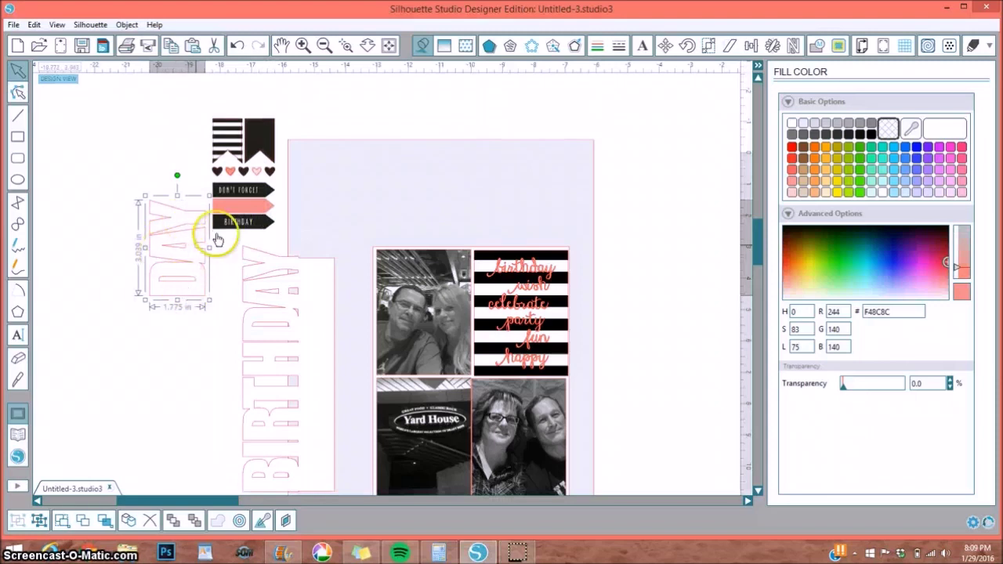
{"action": "left_click", "coordinate": [911, 129]}
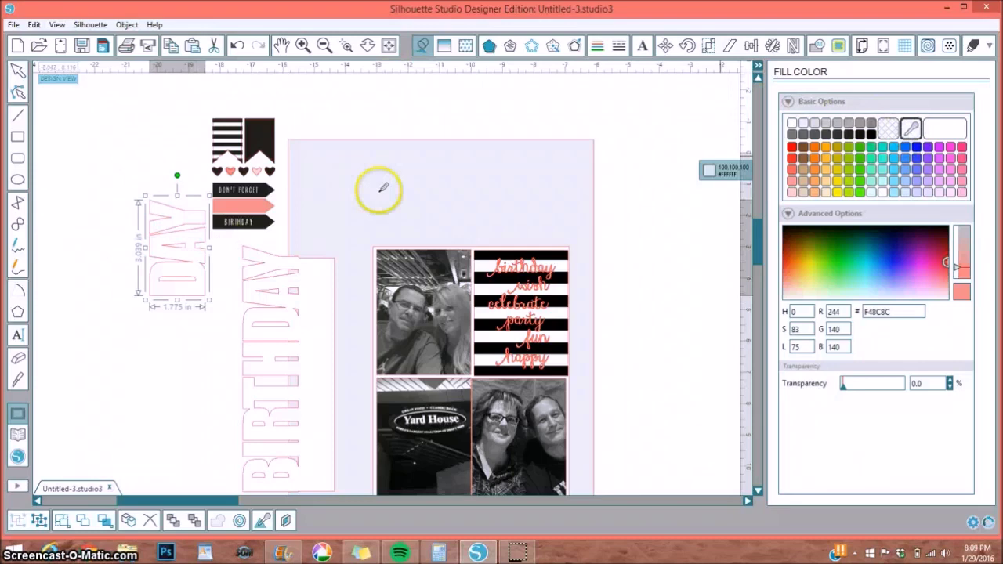
{"action": "left_click", "coordinate": [260, 207]}
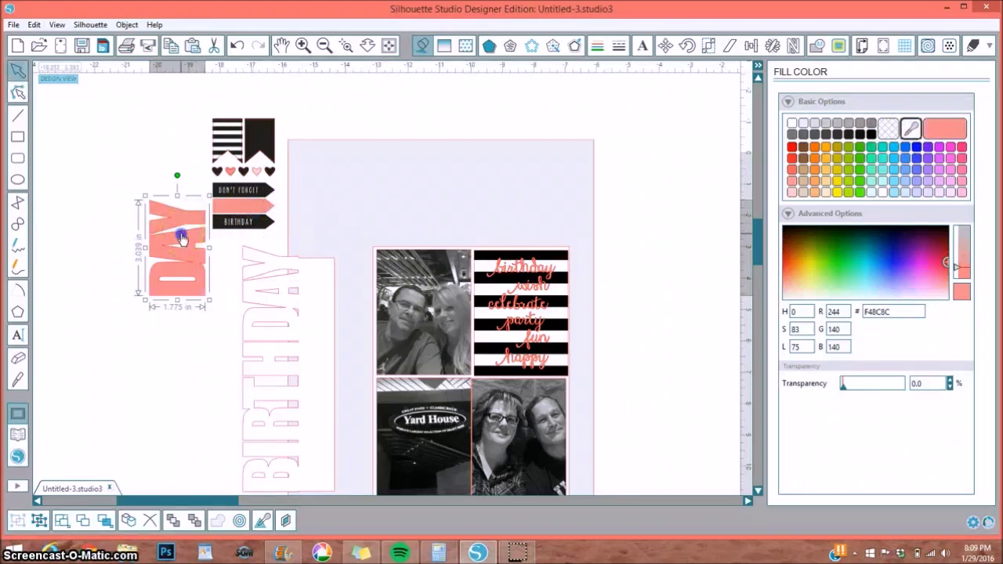
{"action": "left_click_drag", "start_coordinate": [180, 237], "coordinate": [273, 283]}
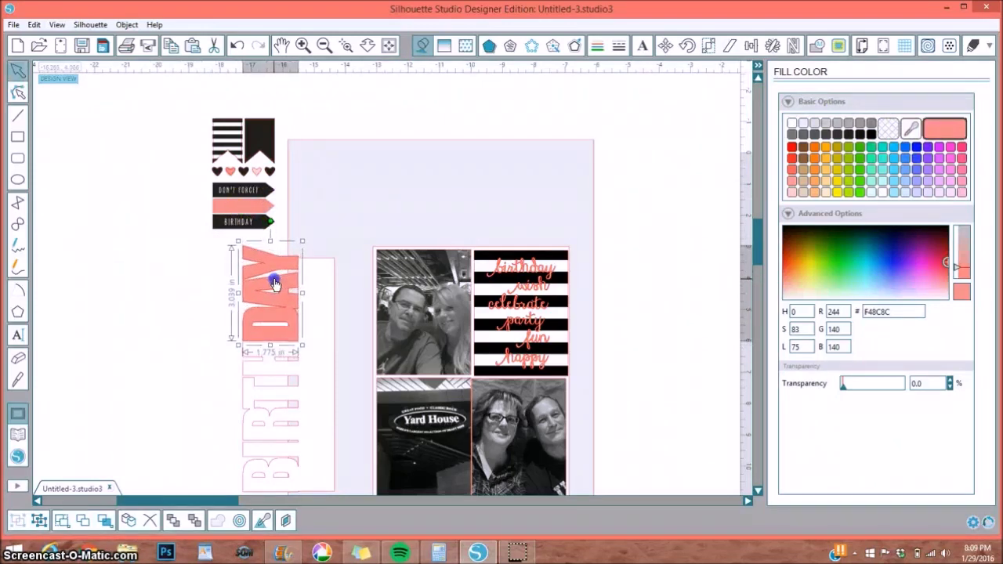
{"action": "left_click", "coordinate": [323, 47]}
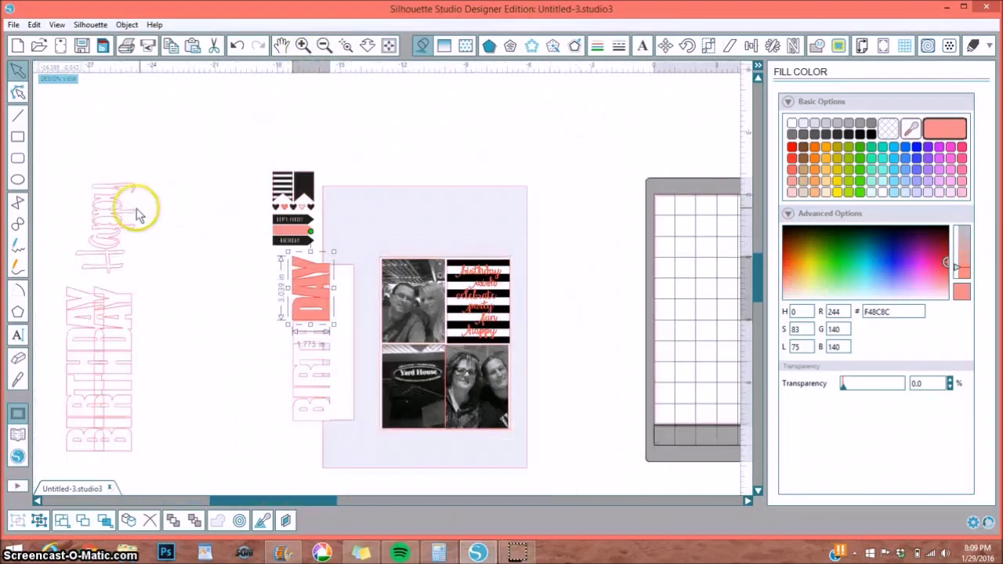
Rotate the Happy text to 0° and move it over the BIRTHDAY area
{"action": "left_click_drag", "start_coordinate": [117, 217], "coordinate": [214, 340]}
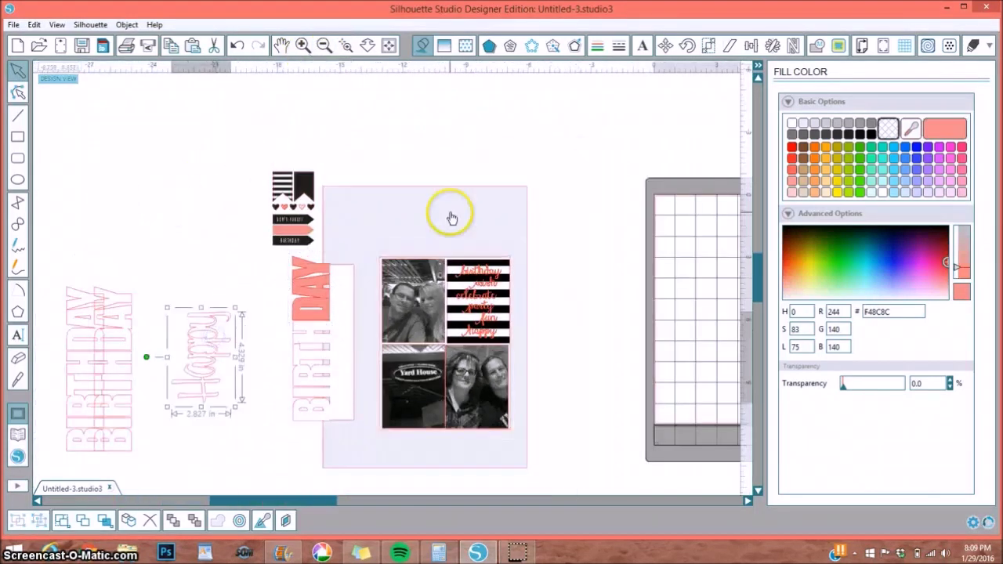
{"action": "left_click", "coordinate": [826, 162]}
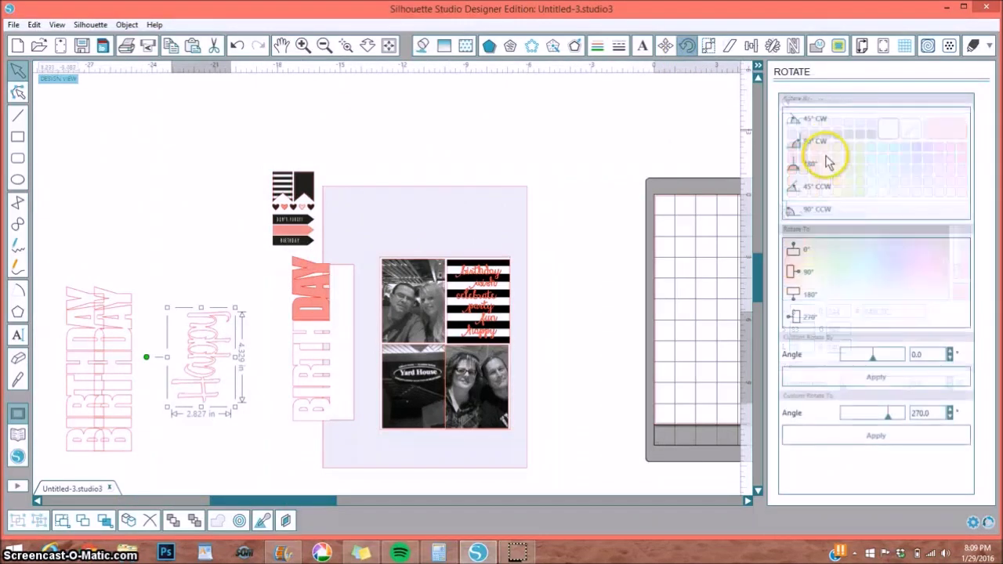
{"action": "left_click", "coordinate": [812, 143]}
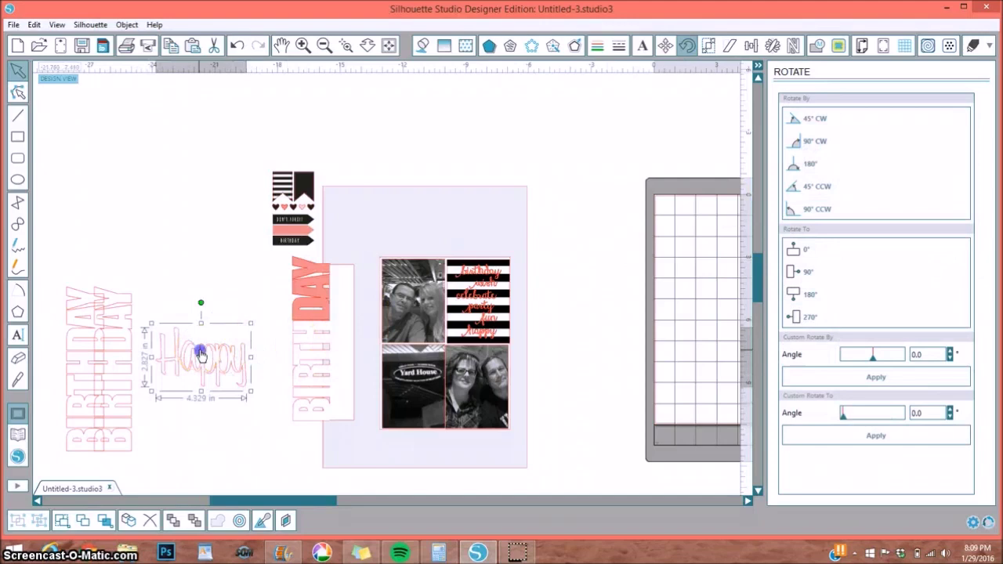
{"action": "left_click_drag", "start_coordinate": [199, 353], "coordinate": [222, 381]}
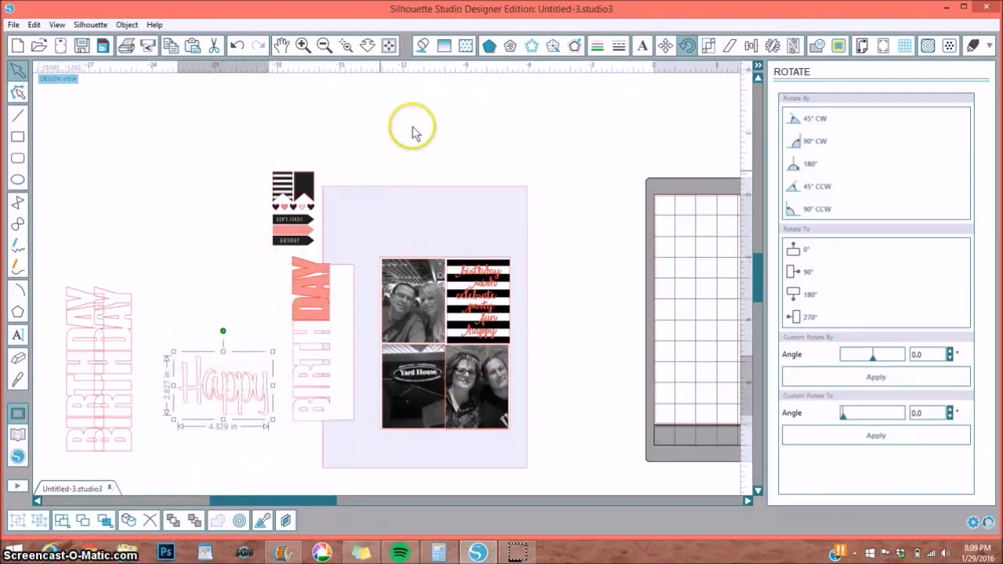
Fill Happy with pink F48C8C, shrink it to 2.527 in wide, and position it by the photos
{"action": "left_click", "coordinate": [422, 46]}
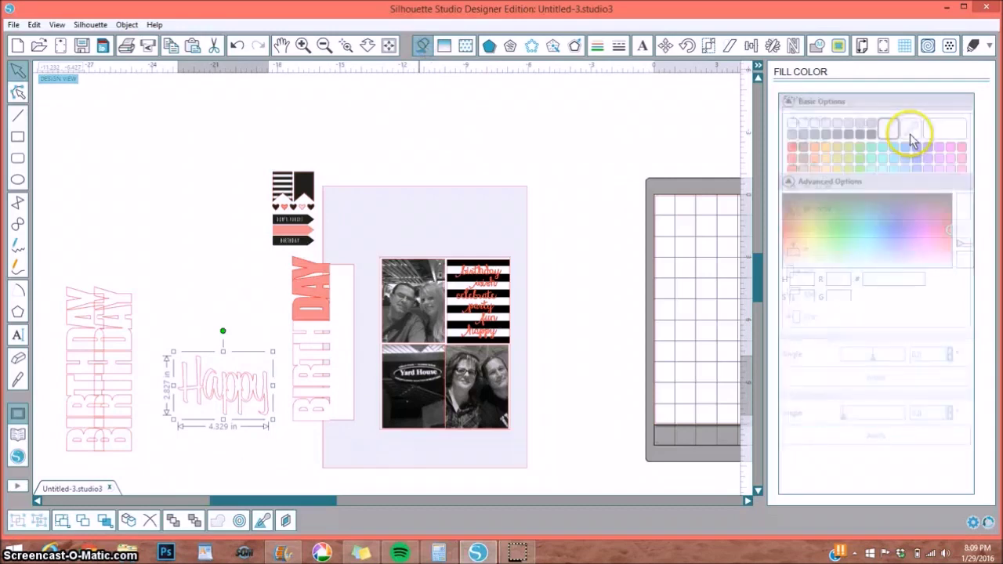
{"action": "left_click", "coordinate": [910, 129]}
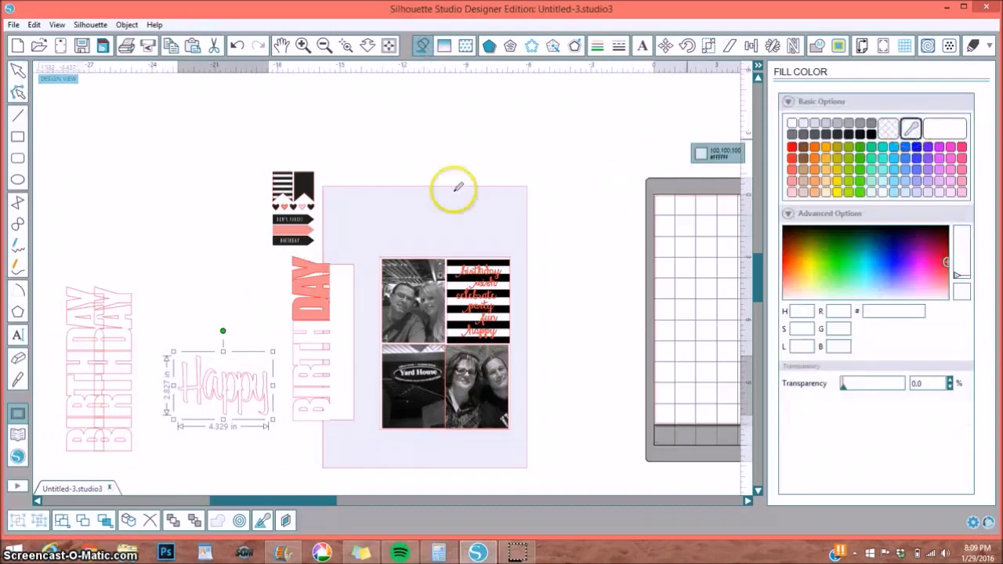
{"action": "left_click", "coordinate": [289, 228]}
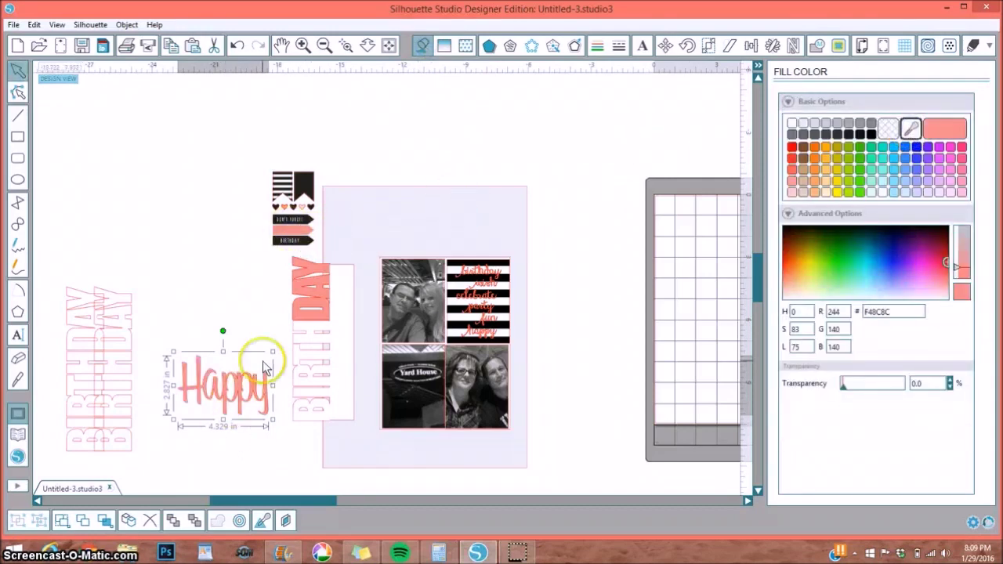
{"action": "left_click_drag", "start_coordinate": [268, 351], "coordinate": [436, 380]}
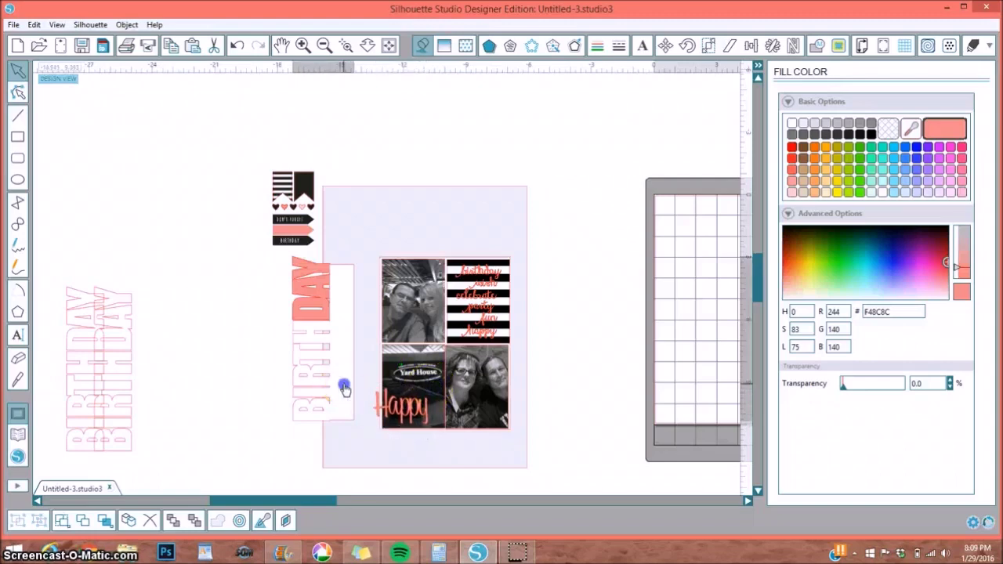
{"action": "left_click_drag", "start_coordinate": [343, 385], "coordinate": [374, 398]}
Stack the two outlined BIRTHDAY words on each other and group them
{"action": "left_click_drag", "start_coordinate": [129, 362], "coordinate": [235, 368]}
{"action": "left_click", "coordinate": [96, 359]}
{"action": "left_click_drag", "start_coordinate": [97, 358], "coordinate": [223, 362]}
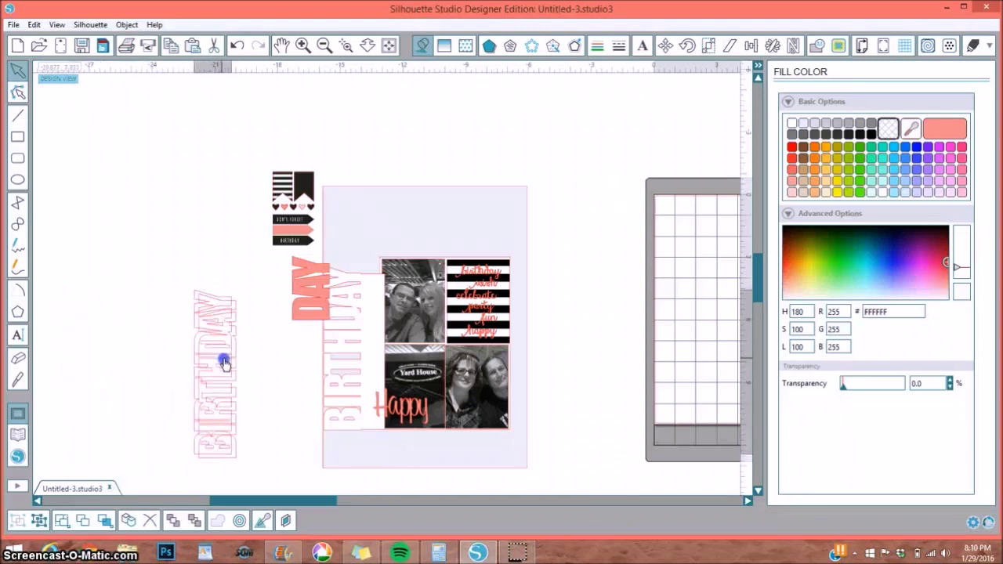
{"action": "left_click_drag", "start_coordinate": [199, 282], "coordinate": [256, 377]}
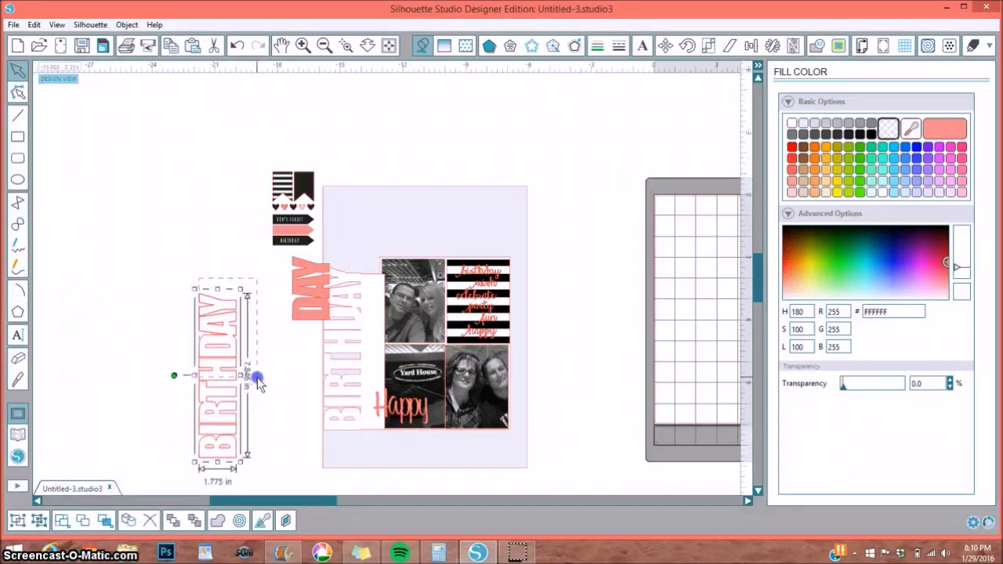
{"action": "left_click", "coordinate": [17, 522]}
Place the grouped BIRTHDAY words on the white panel with pink DAY on top
{"action": "left_click_drag", "start_coordinate": [208, 403], "coordinate": [349, 373]}
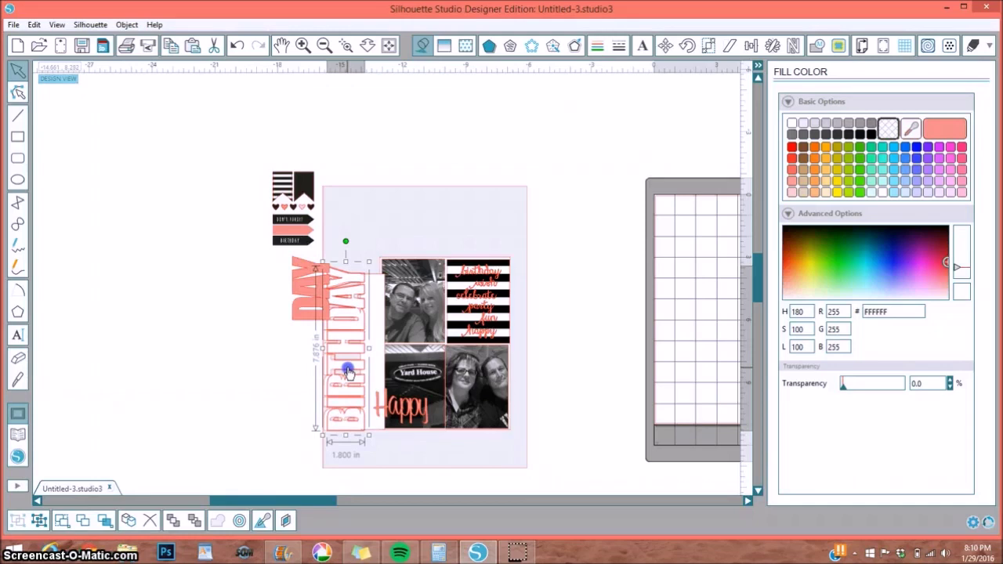
{"action": "mouse_move", "coordinate": [306, 314]}
{"action": "left_mouse_down"}
{"action": "mouse_move", "coordinate": [352, 325]}
{"action": "mouse_move", "coordinate": [345, 330]}
{"action": "left_mouse_up"}
{"action": "key", "text": "Escape"}
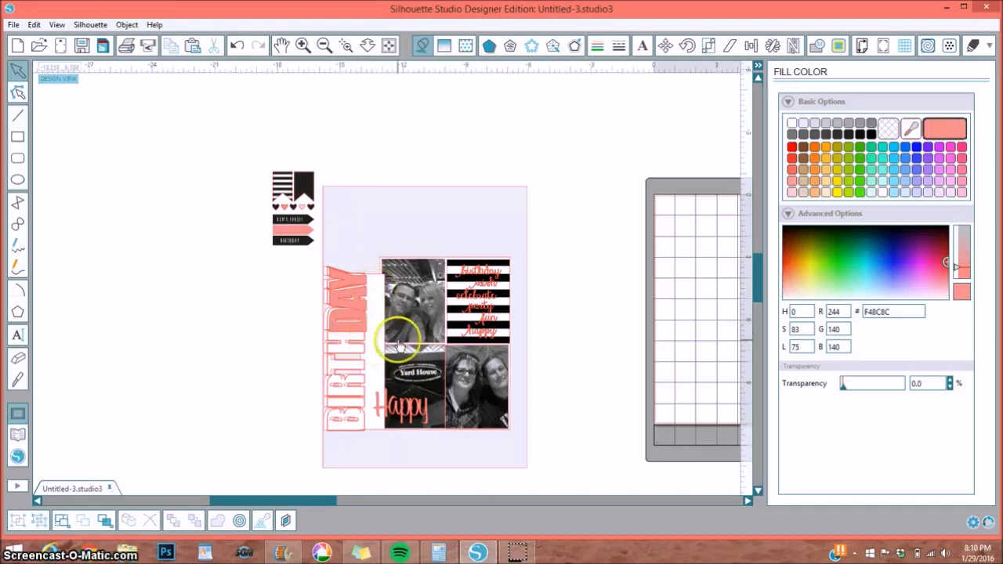
{"action": "left_click", "coordinate": [403, 408]}
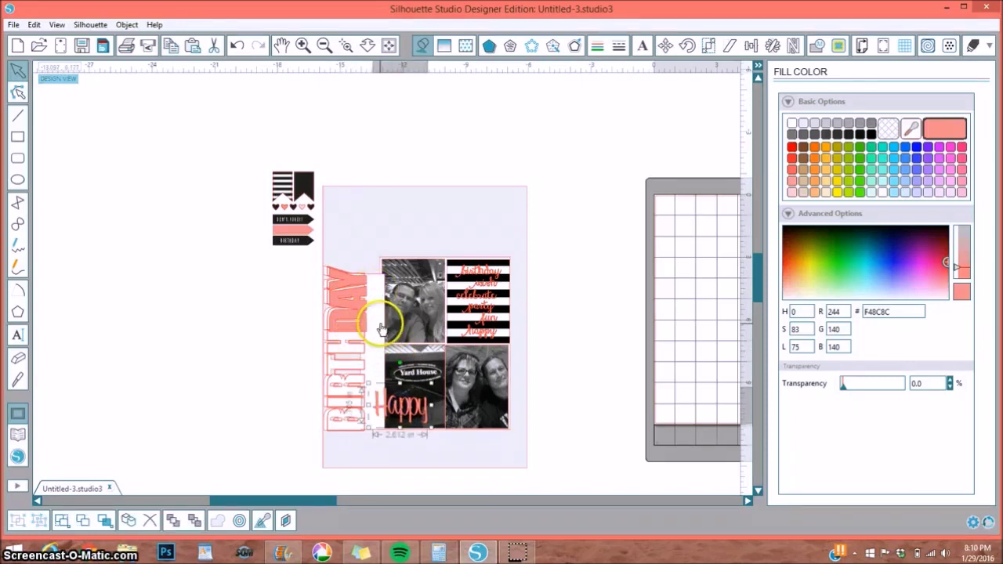
{"action": "left_click", "coordinate": [387, 47]}
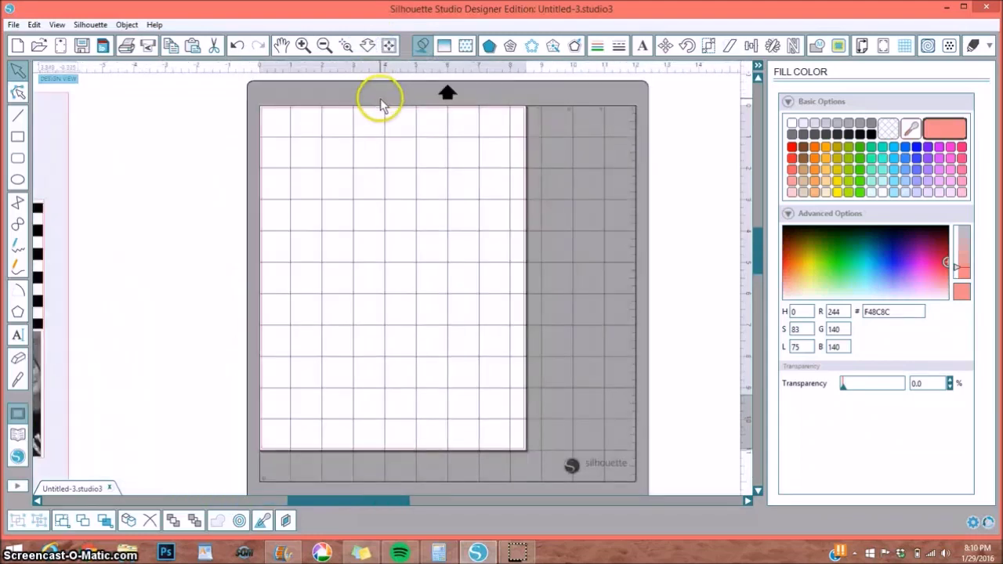